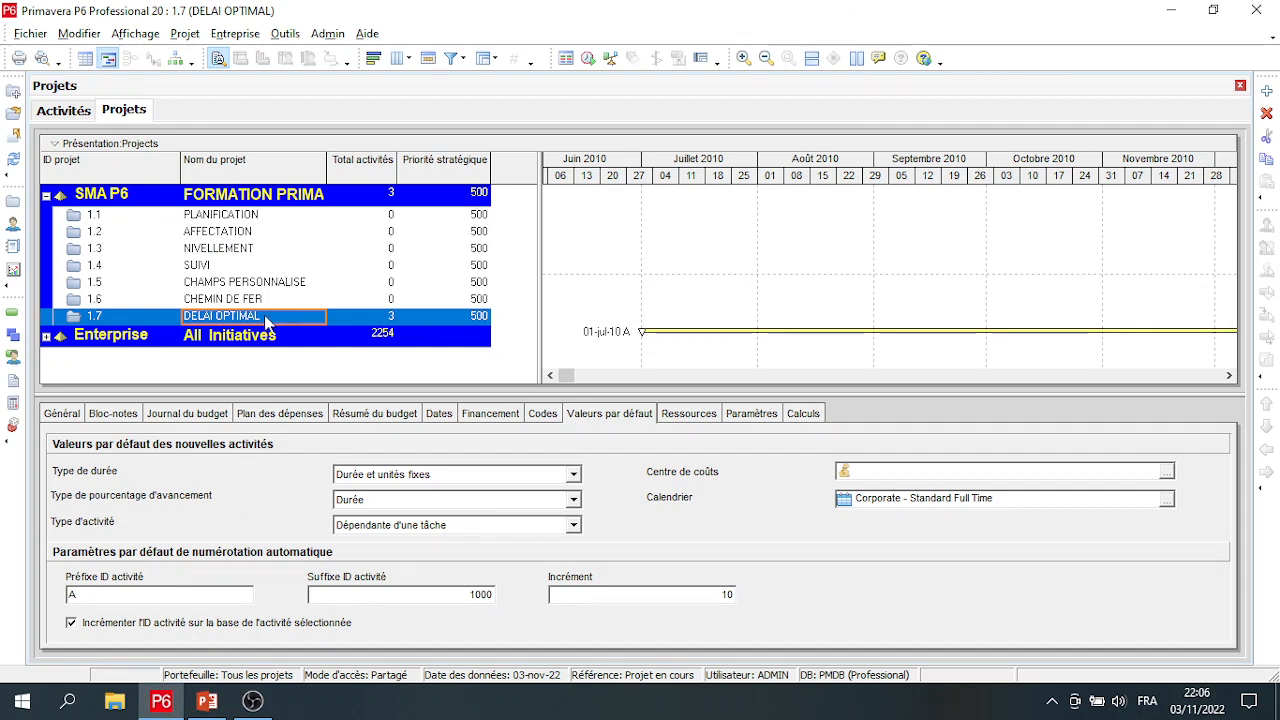
# - Review the formulas of the COUT DIRECT and COUT TOTAL global changes for the activities of project 1.7
pyautogui.click(66, 118)
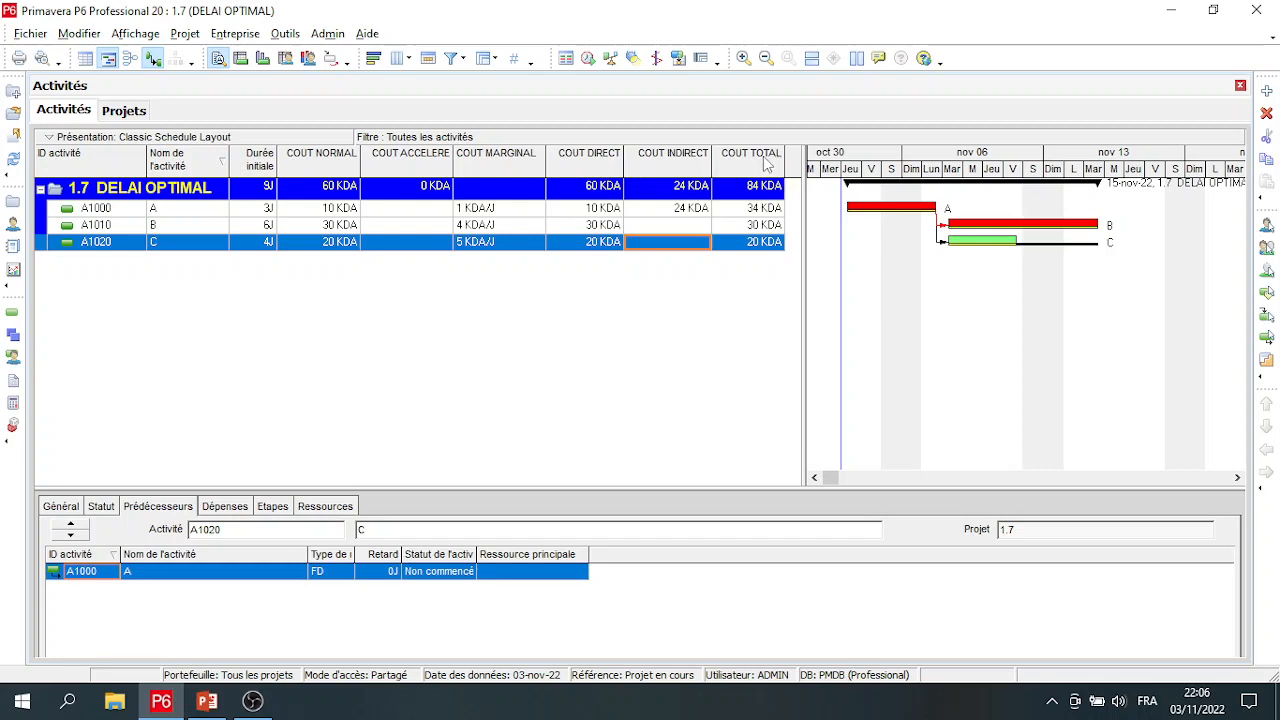
pyautogui.click(236, 36)
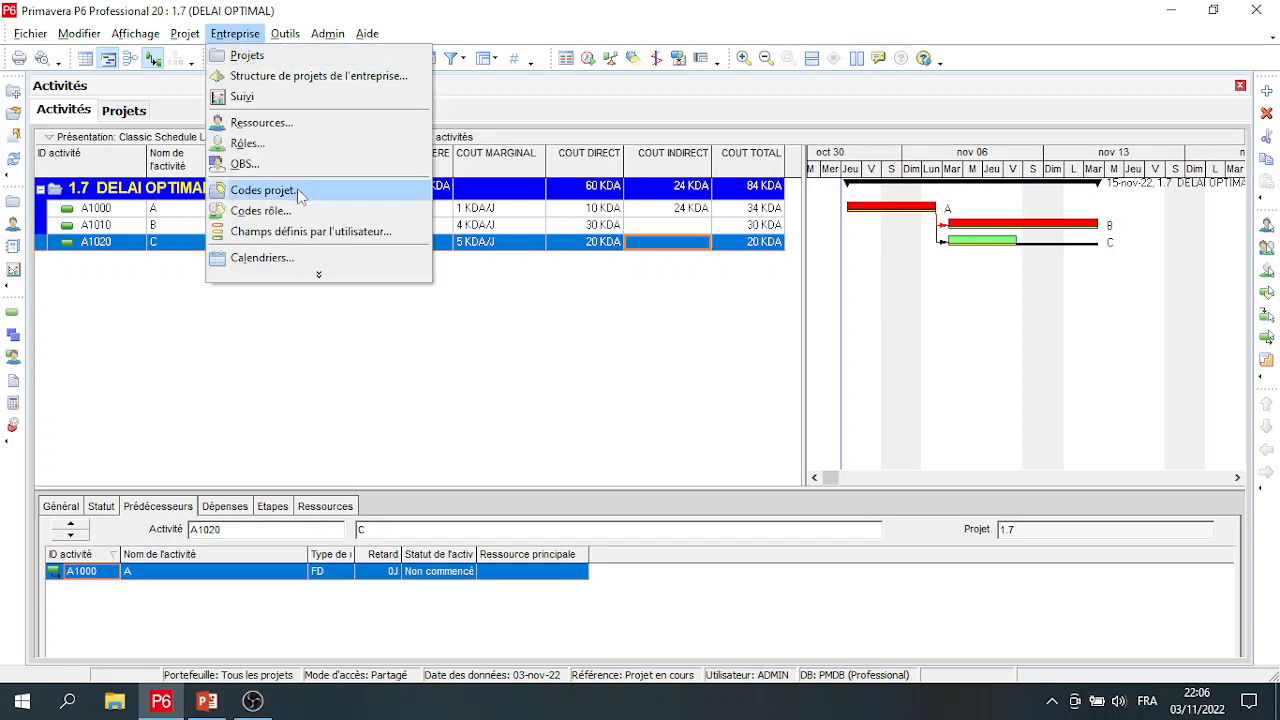
pyautogui.click(301, 100)
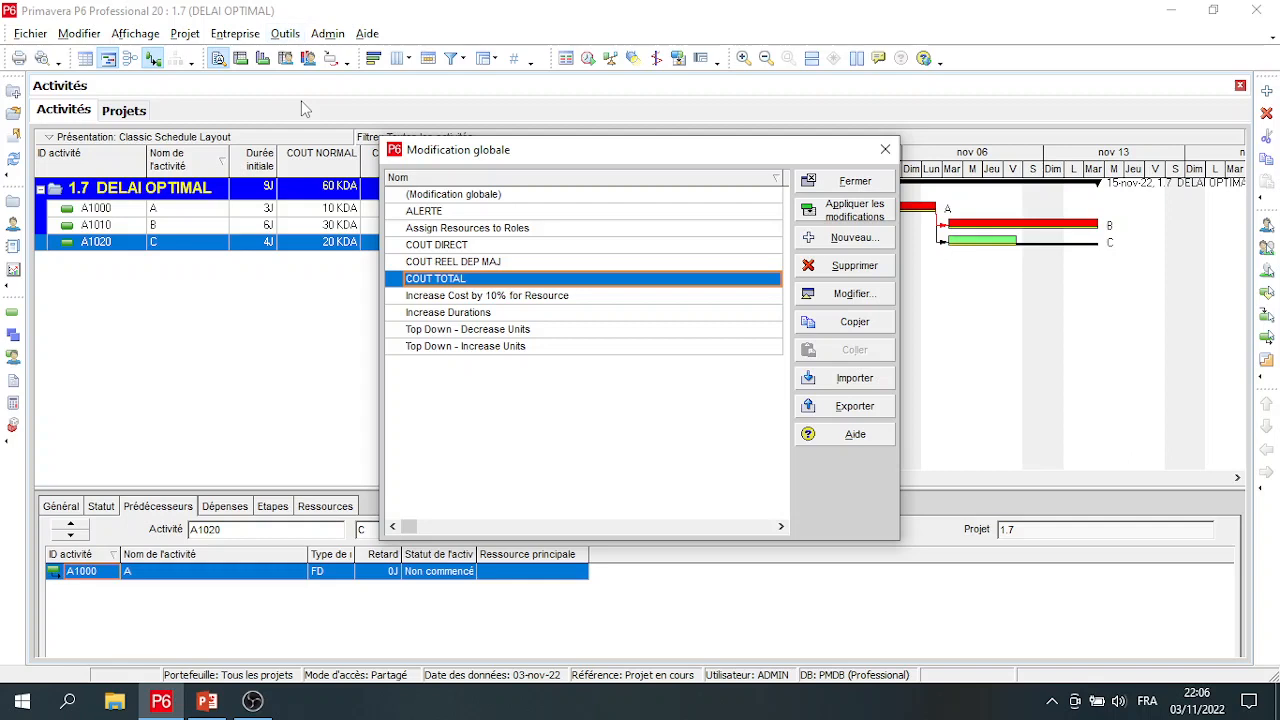
pyautogui.click(446, 248)
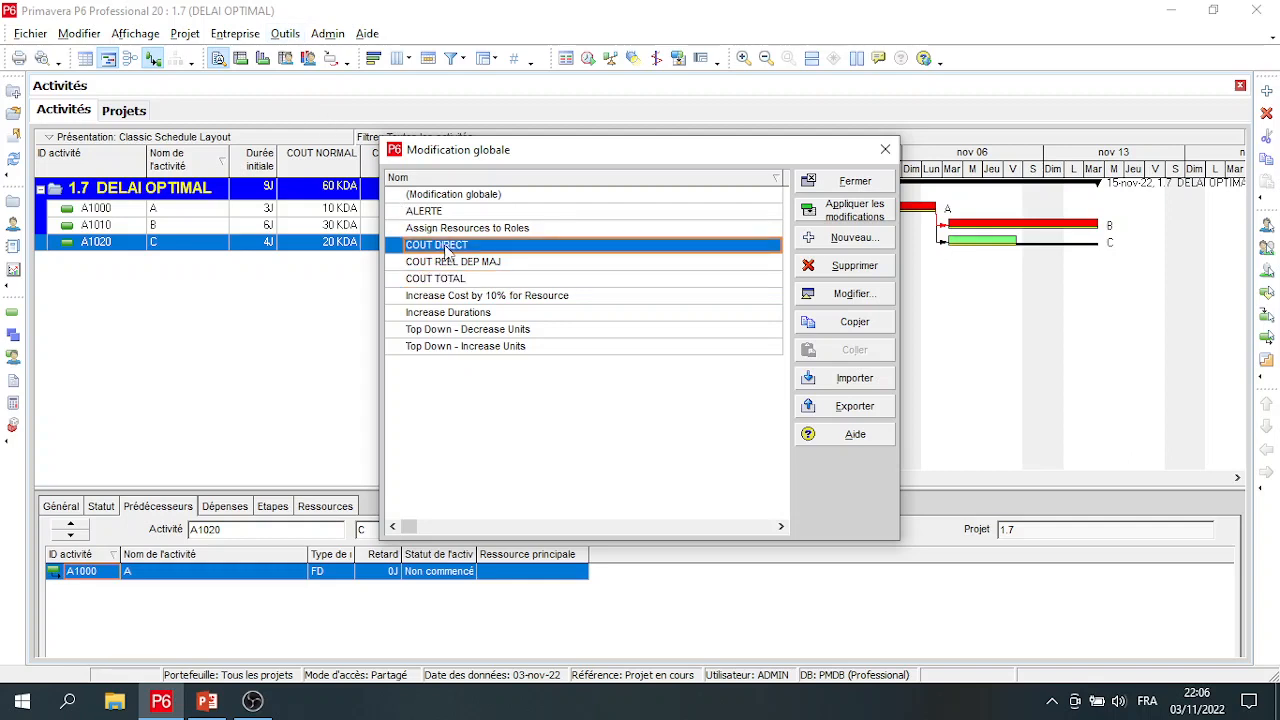
pyautogui.click(845, 294)
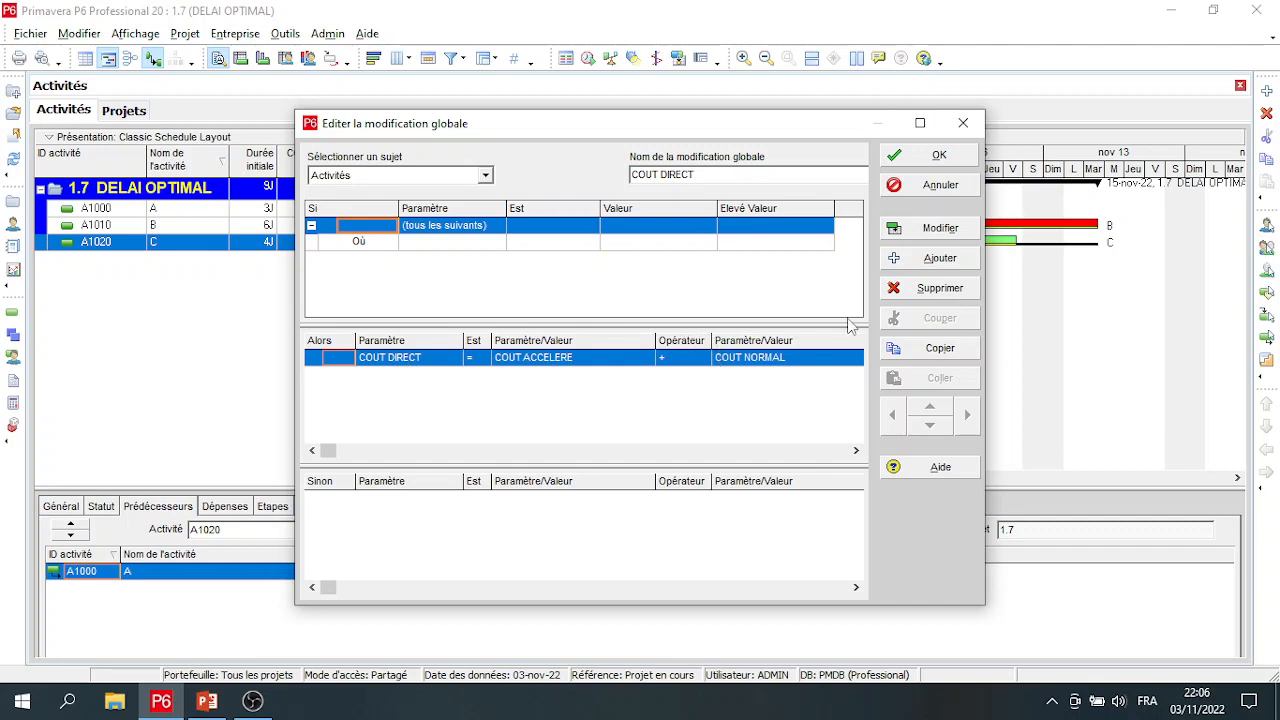
pyautogui.click(905, 157)
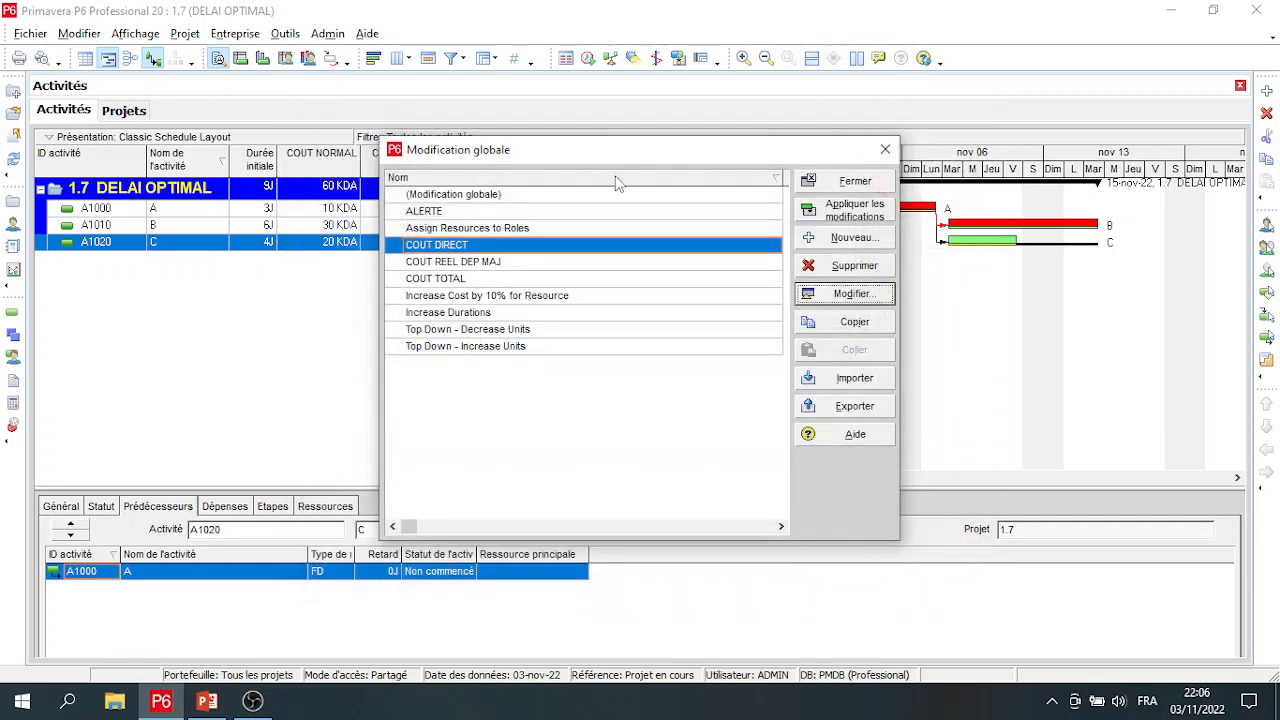
pyautogui.doubleClick(435, 278)
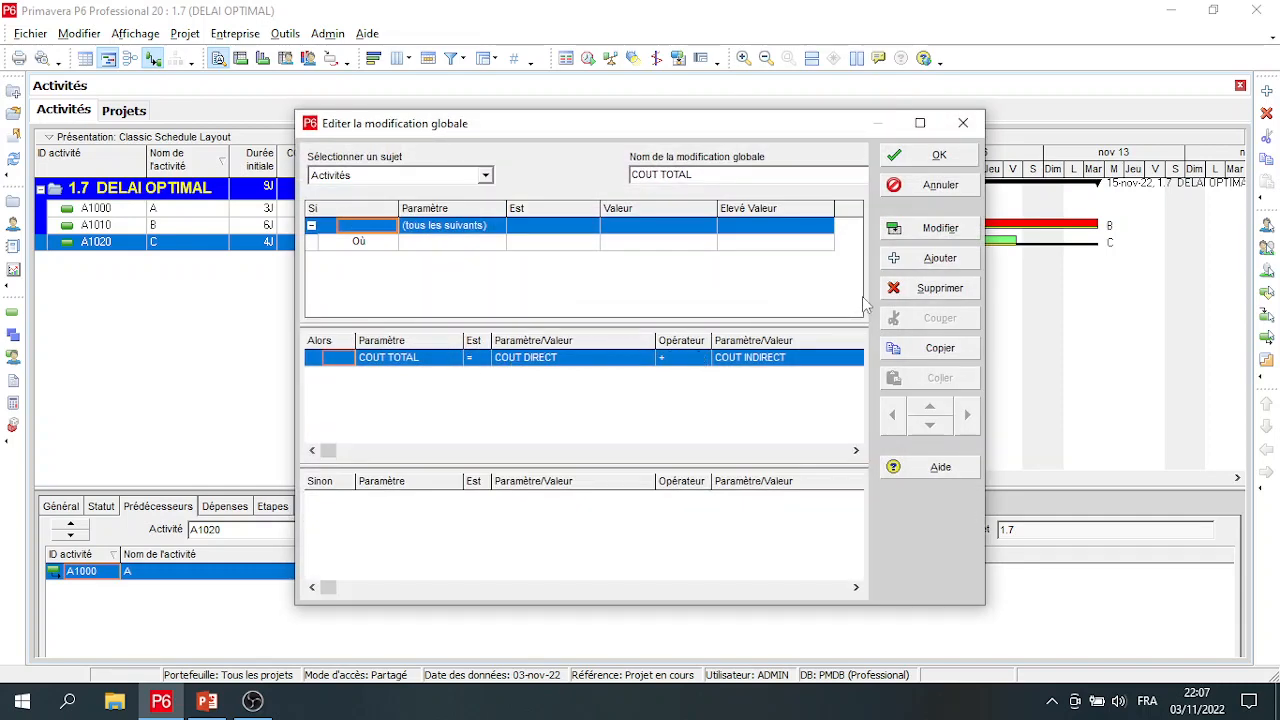
pyautogui.click(919, 157)
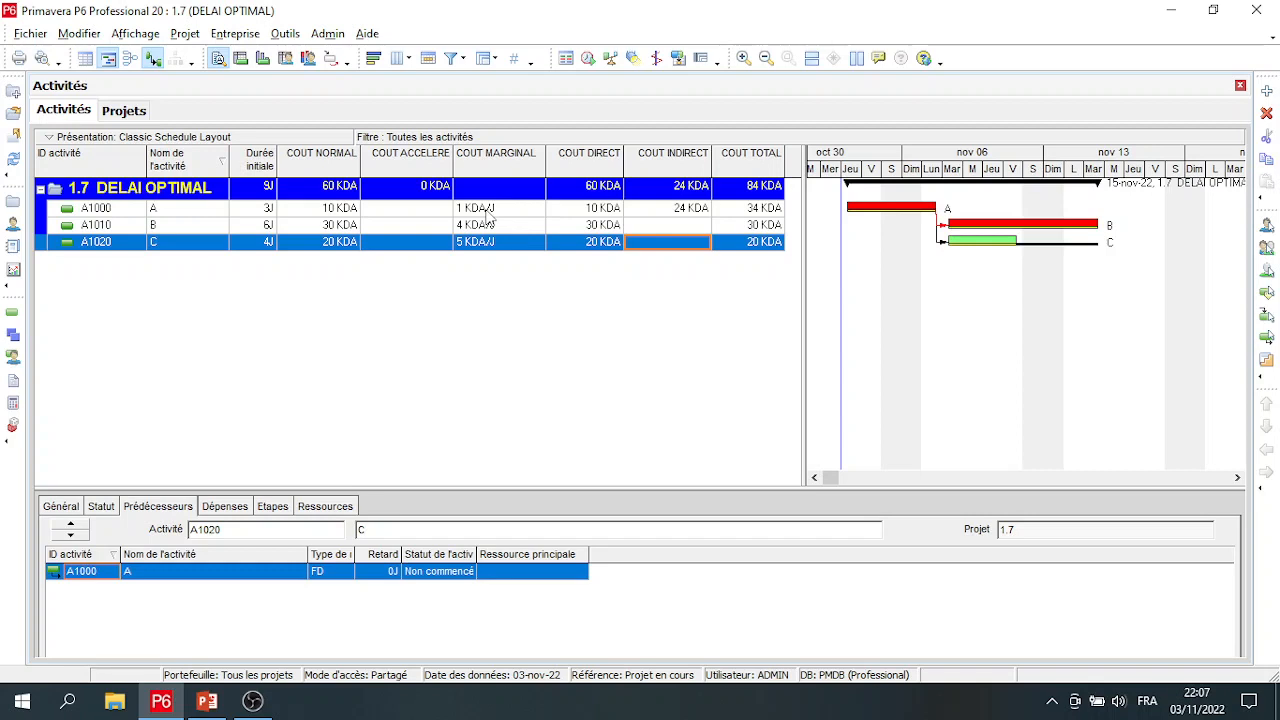
# - Create a copy of project 1.7 DELAI OPTIMAL within the SMA P6 group
pyautogui.click(125, 112)
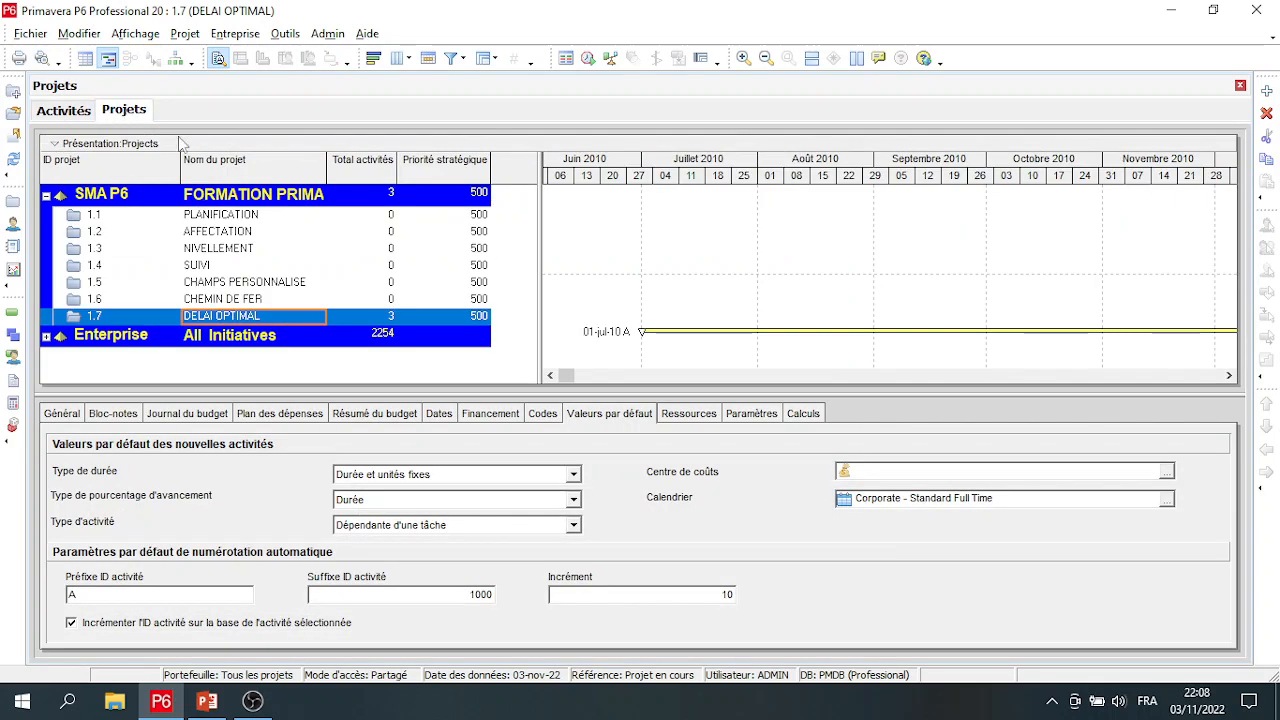
pyautogui.click(290, 317)
pyautogui.click(290, 316)
pyautogui.click(359, 317)
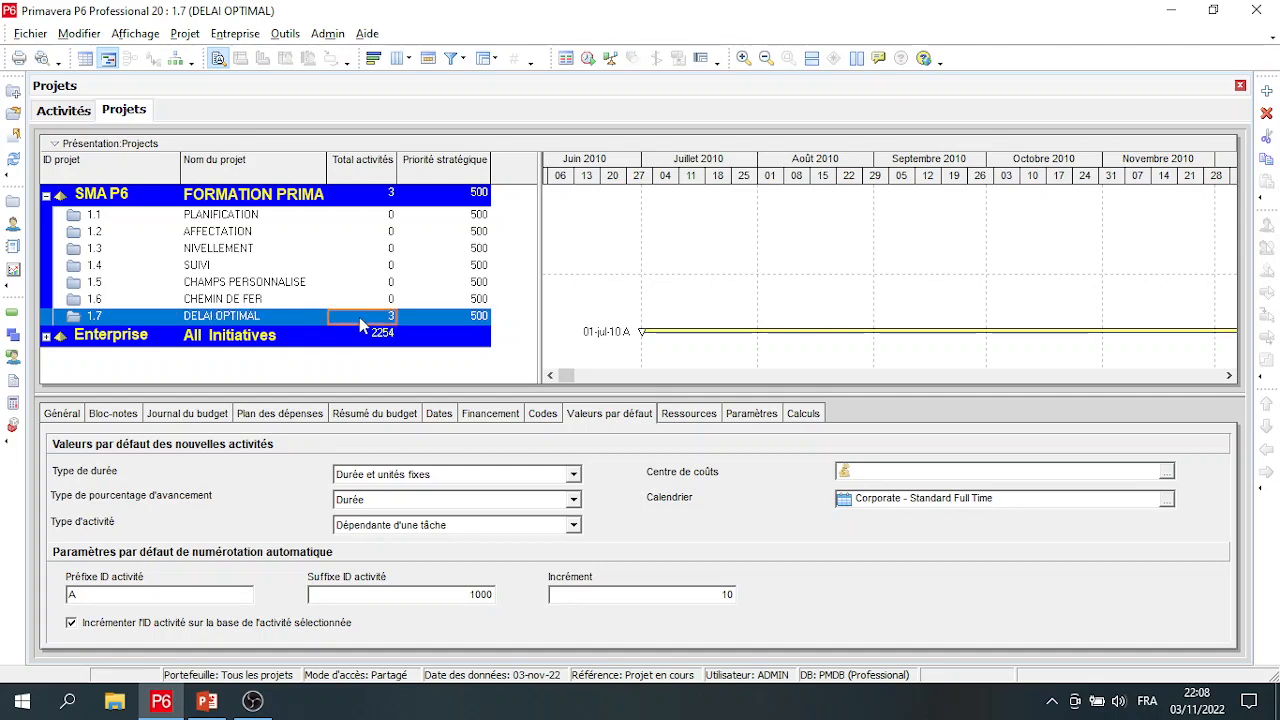
pyautogui.rightClick(359, 317)
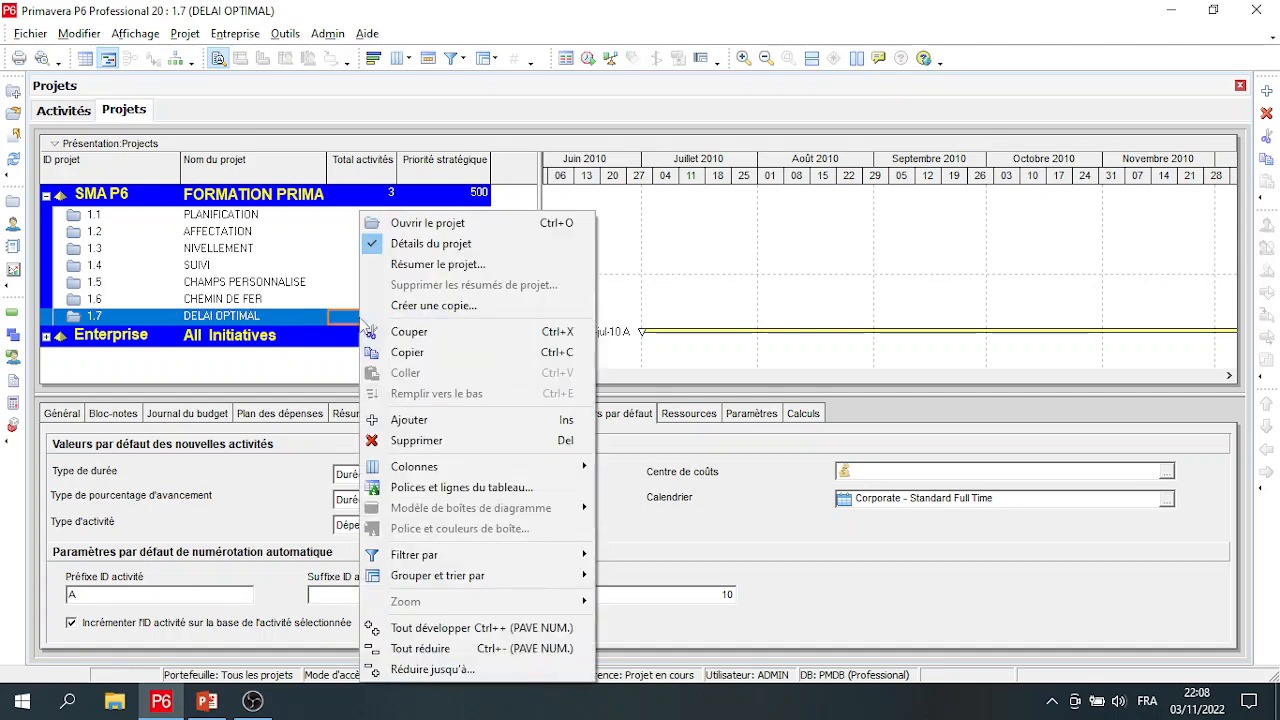
pyautogui.click(420, 308)
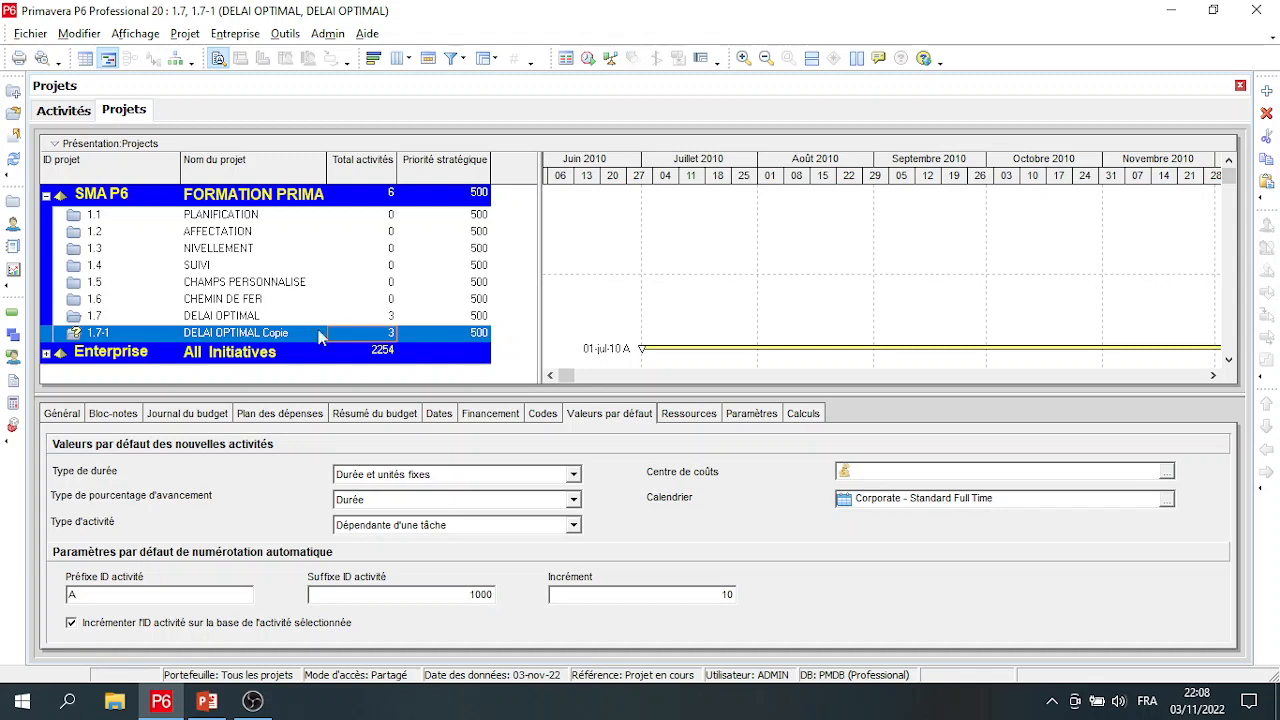
# - Rename the copied project 1.7-1 as DELAI OPTIMAL 2
pyautogui.click(271, 338)
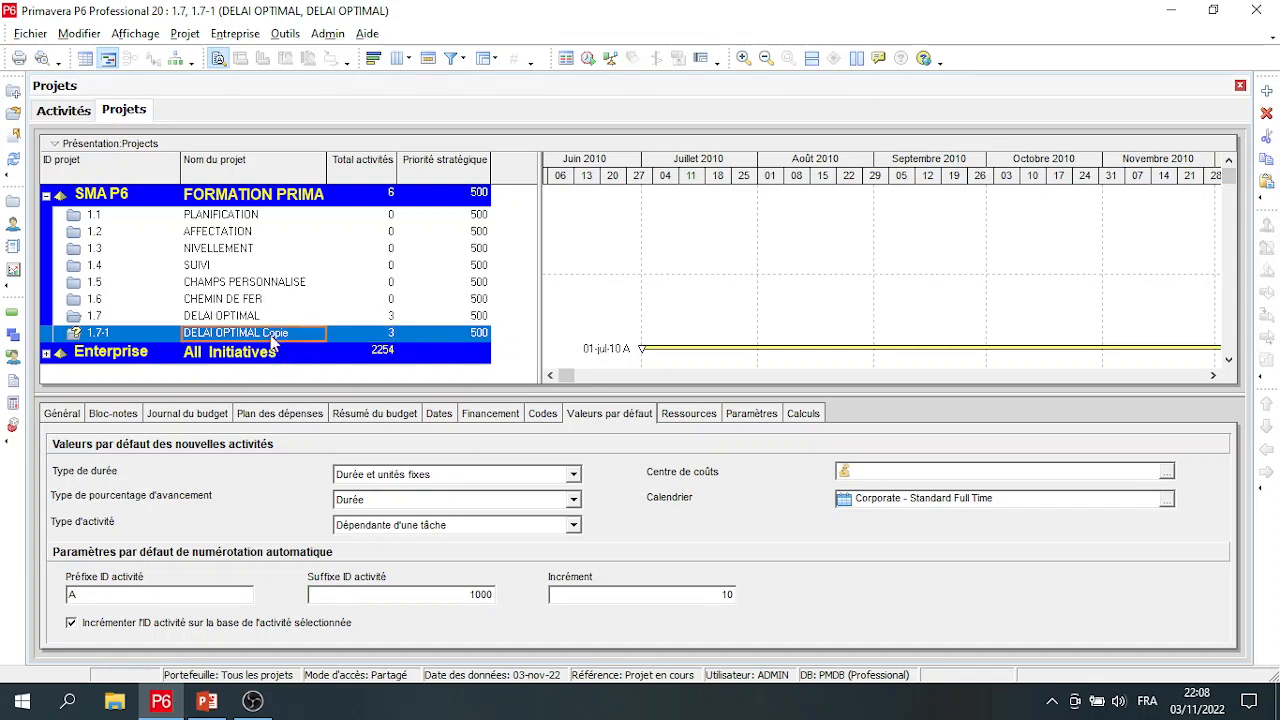
pyautogui.click(263, 334)
pyautogui.click(263, 334)
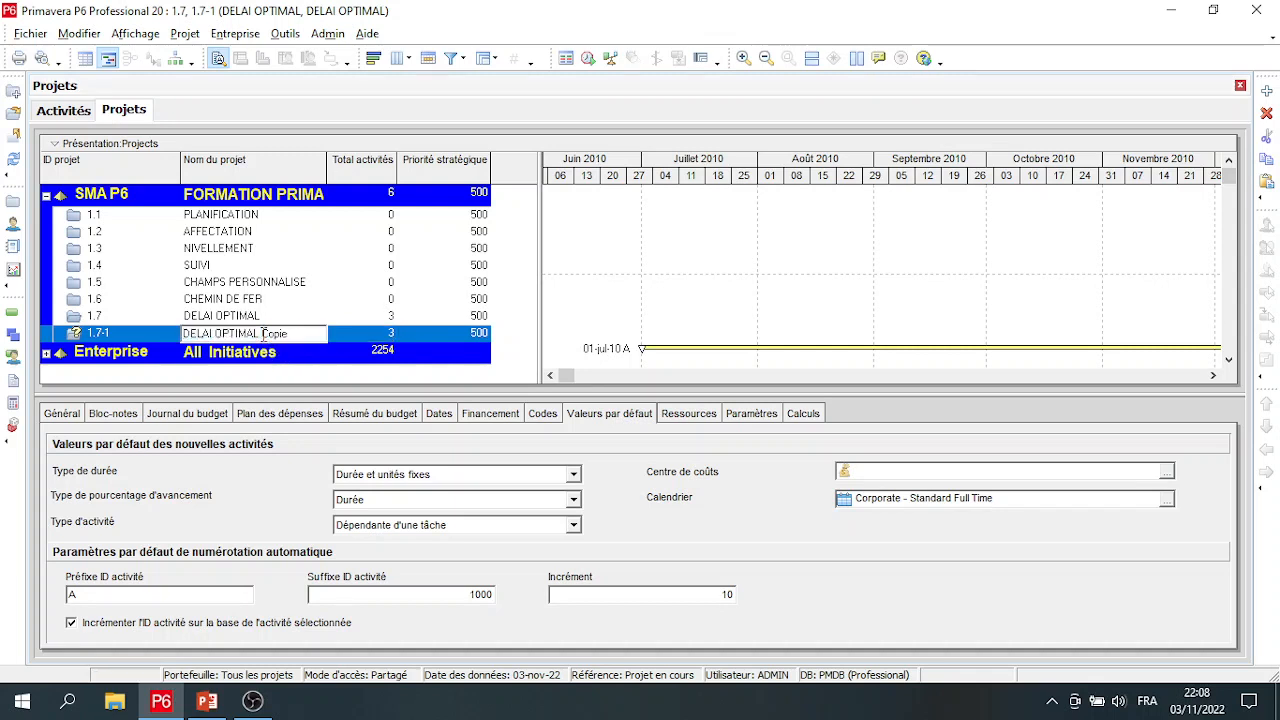
pyautogui.write('2')
pyautogui.click(416, 335)
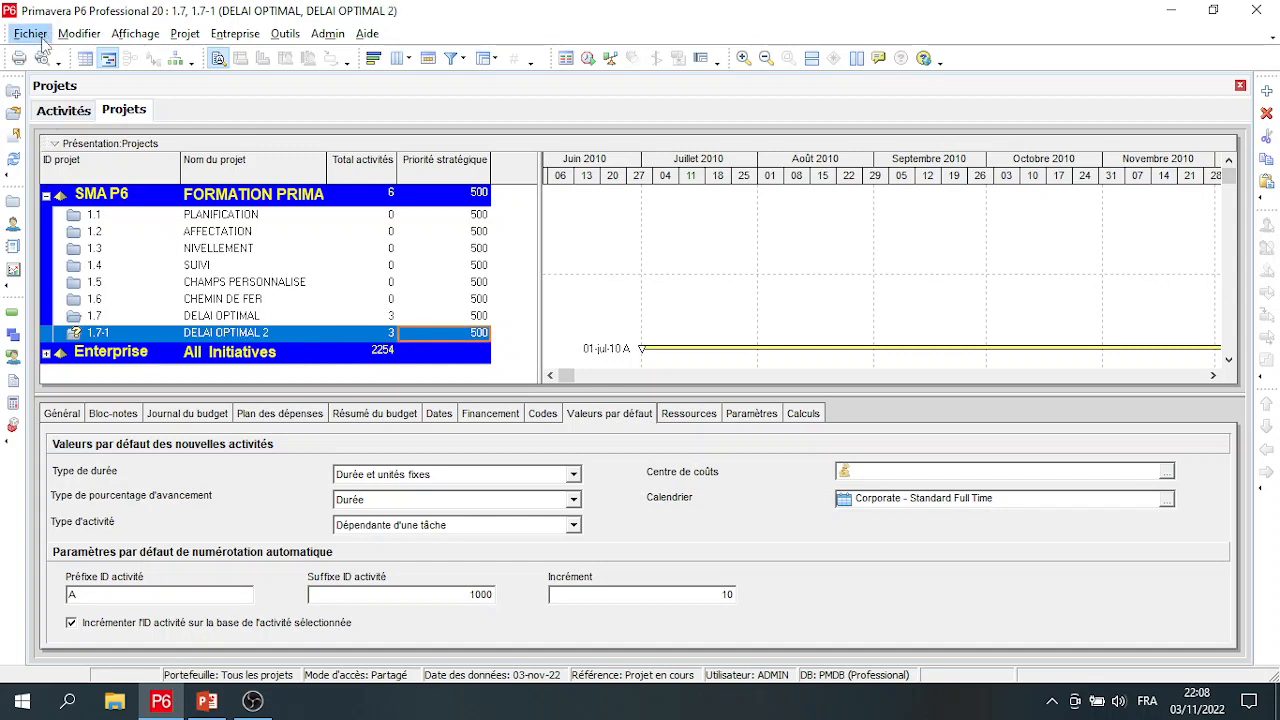
# - Open the projects DELAI OPTIMAL and DELAI OPTIMAL 2 together to show both sets of activities
pyautogui.click(40, 37)
pyautogui.click(42, 77)
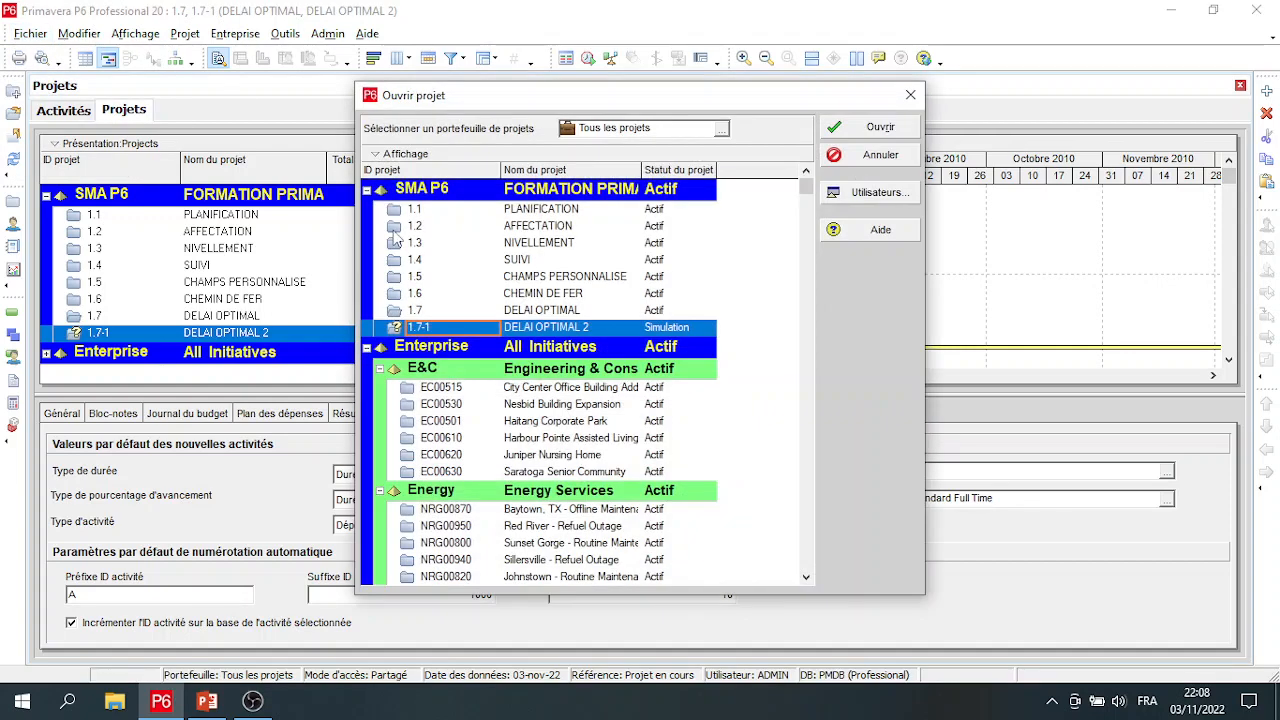
pyautogui.click(558, 310)
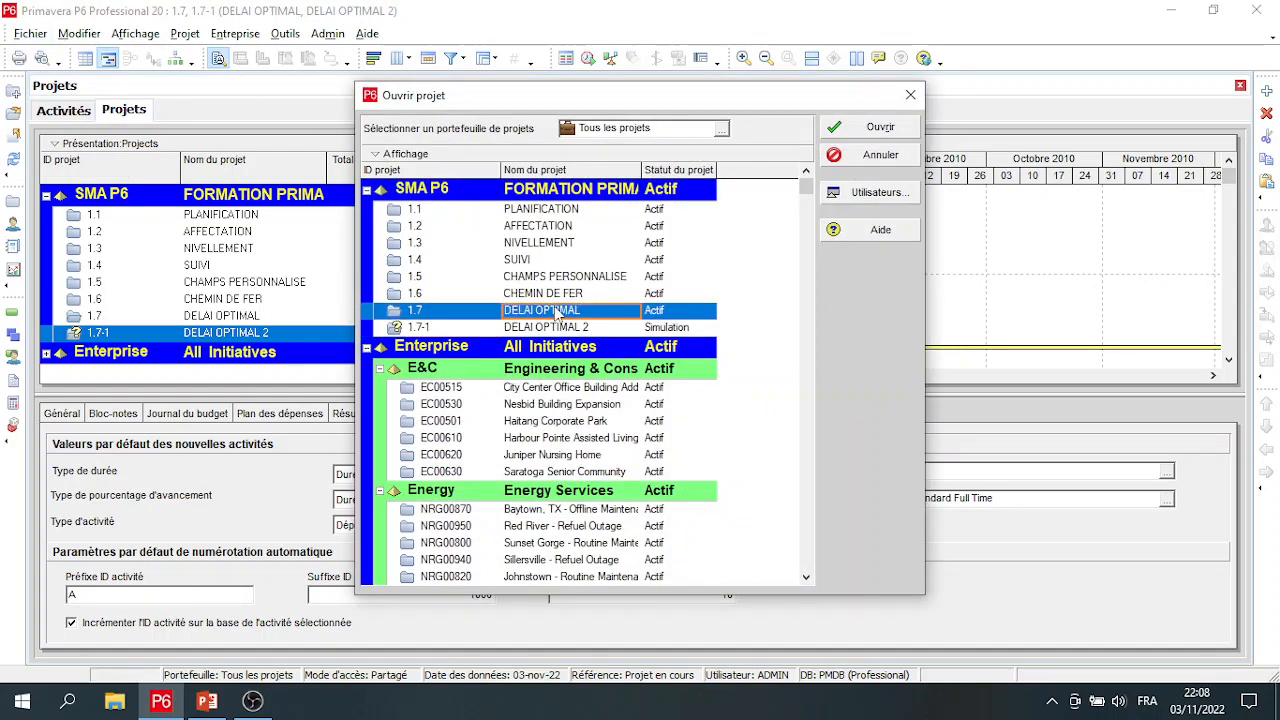
pyautogui.click(542, 328)
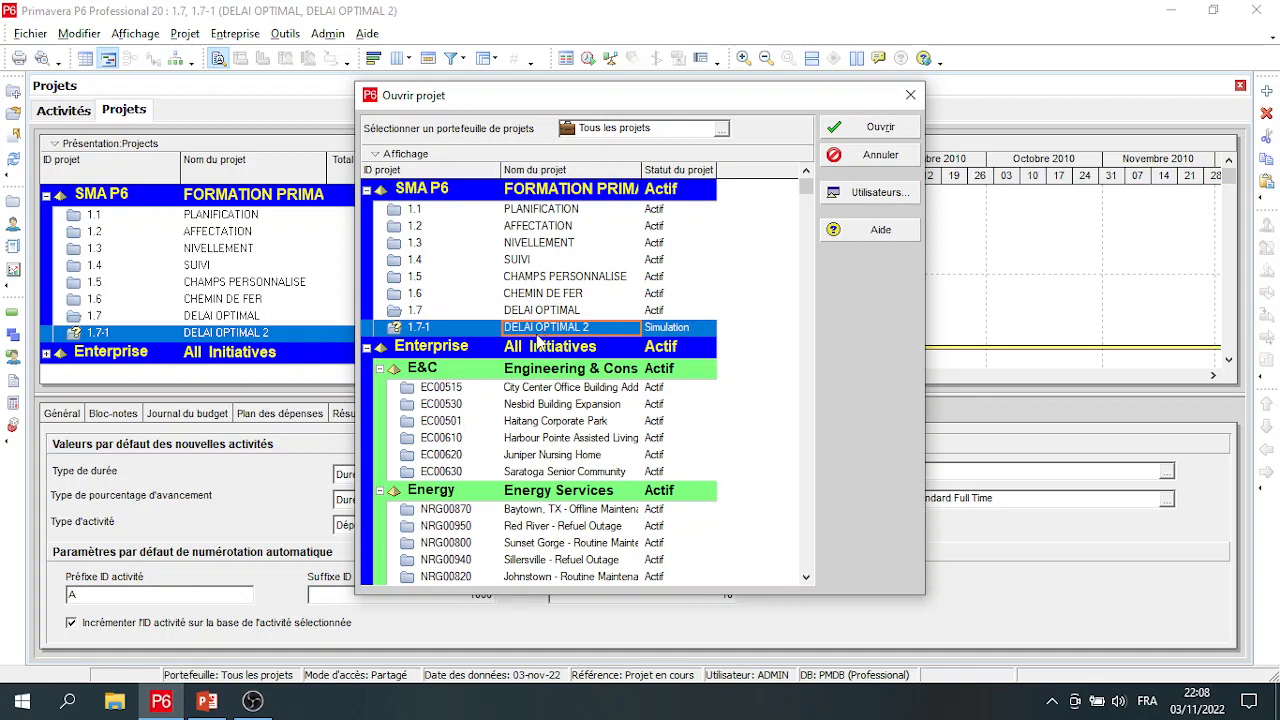
pyautogui.click(548, 312)
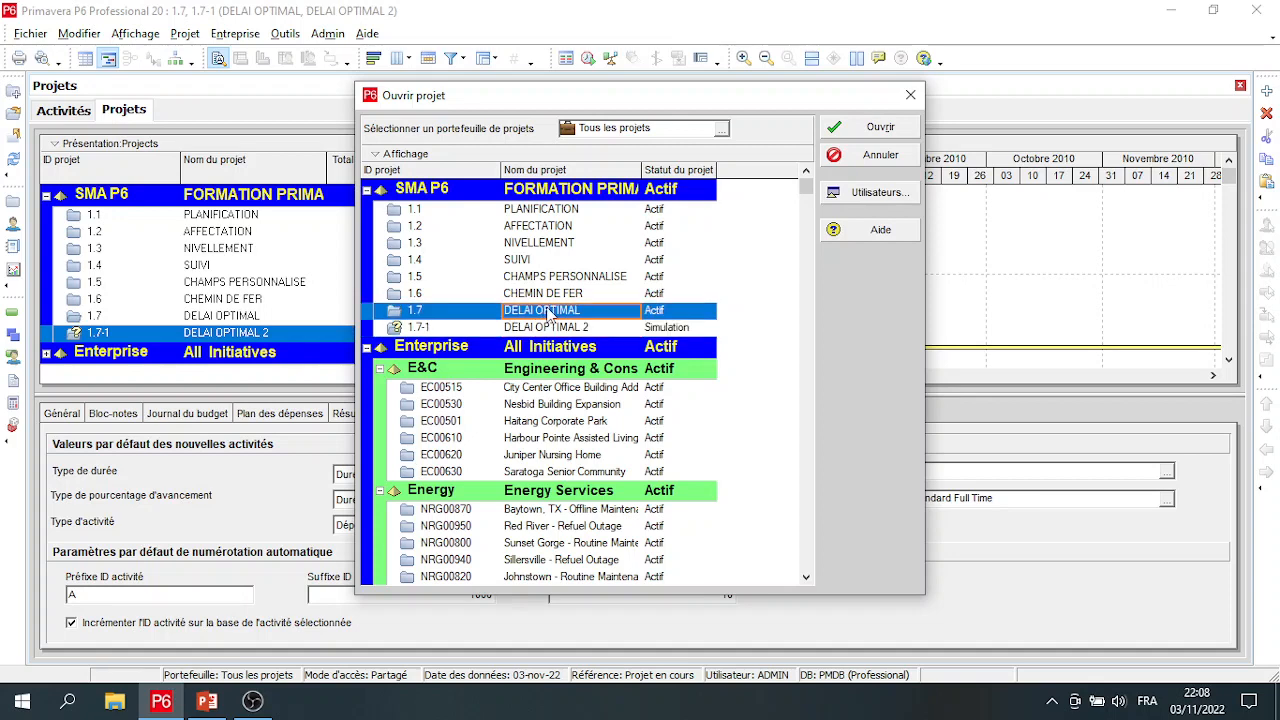
pyautogui.click(546, 328)
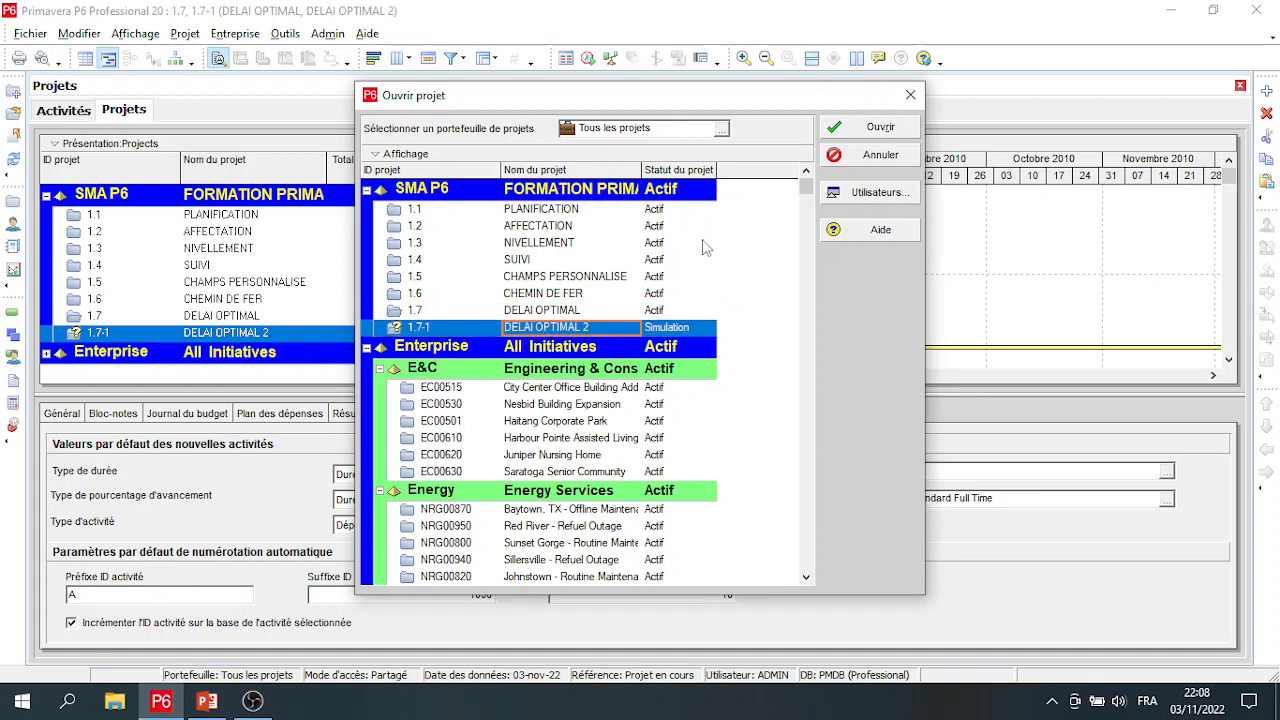
pyautogui.click(613, 314)
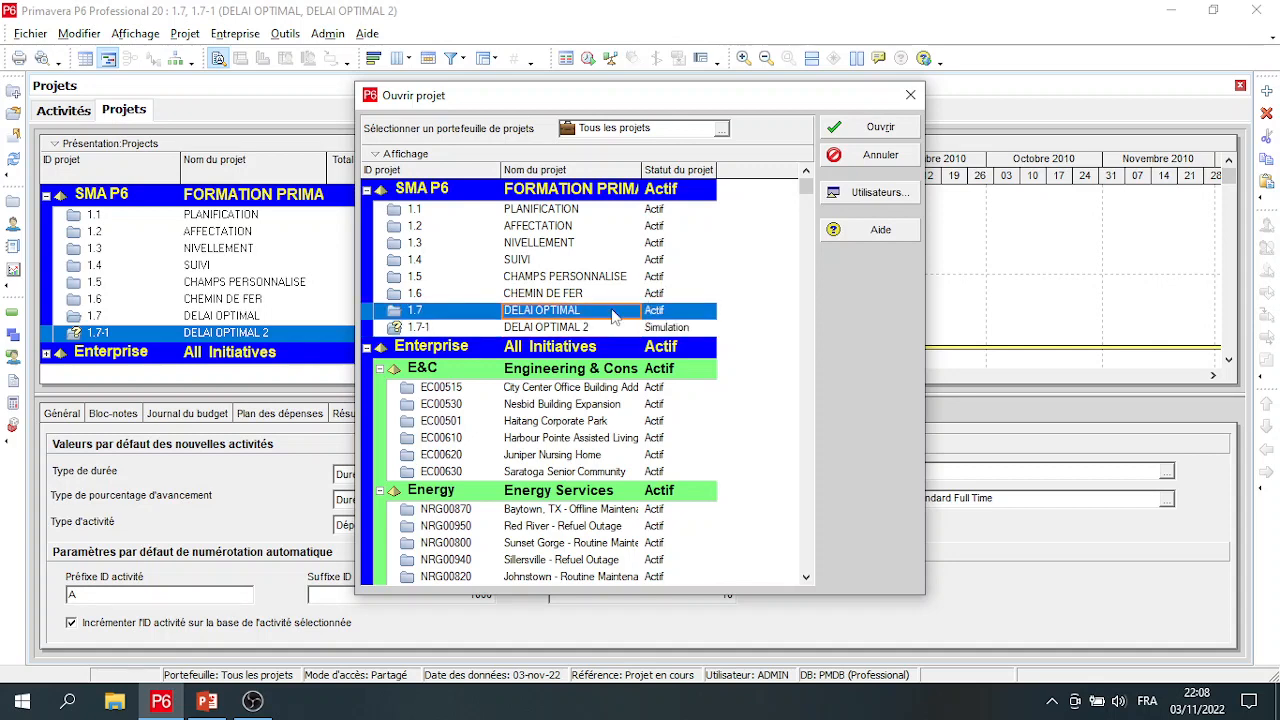
pyautogui.keyDown('ctrl'); pyautogui.click(596, 328); pyautogui.keyUp('ctrl')
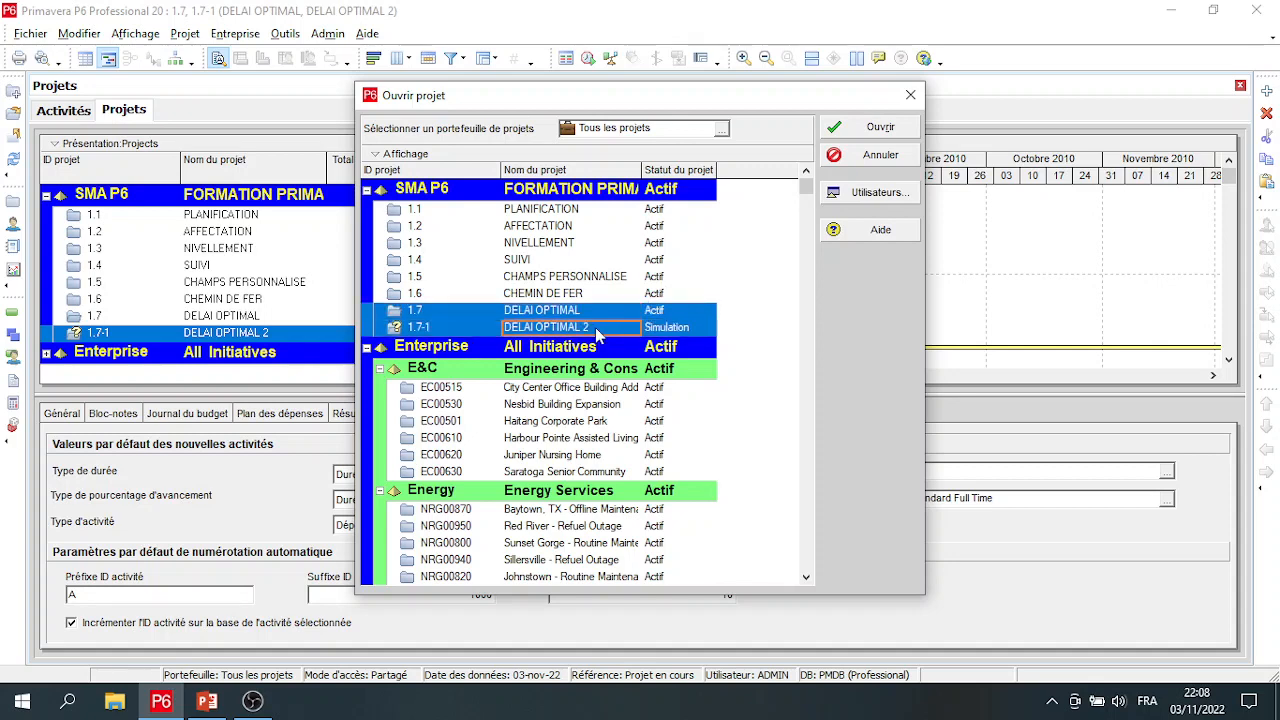
pyautogui.click(866, 133)
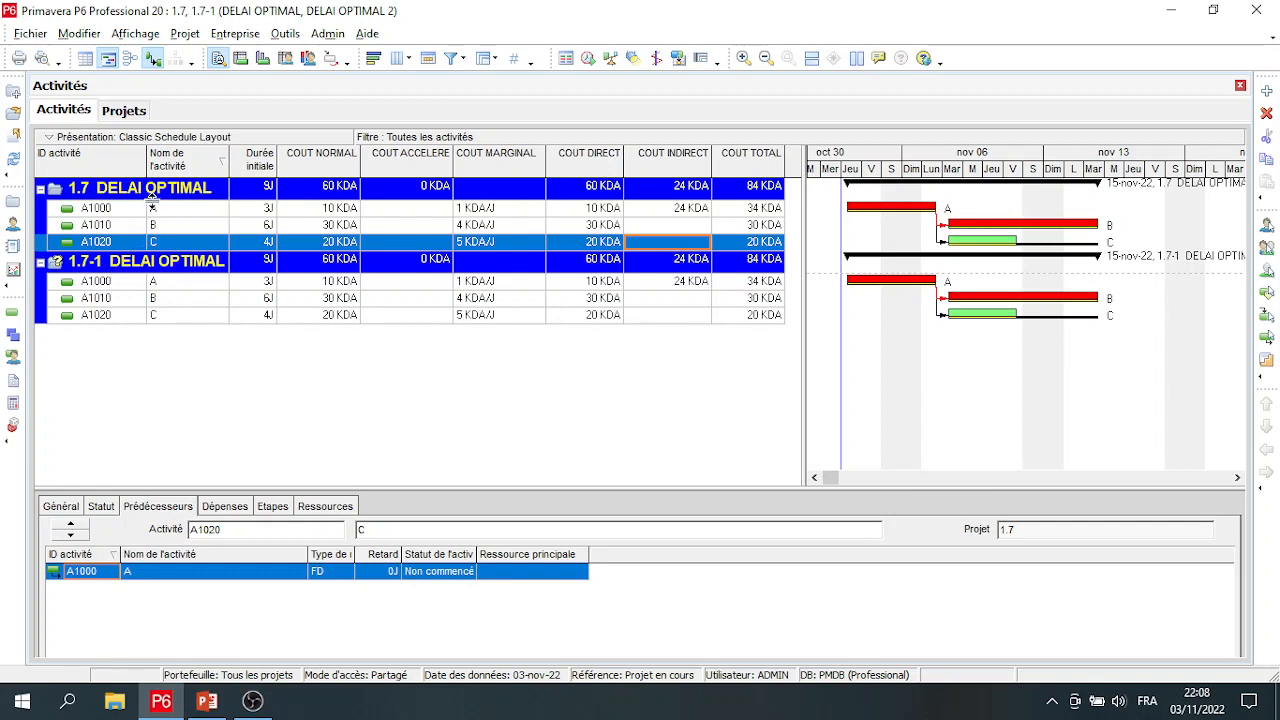
# - Set the initial duration of activity A in project 1.7-1 to 2 days and clear its normal cost
pyautogui.click(268, 284)
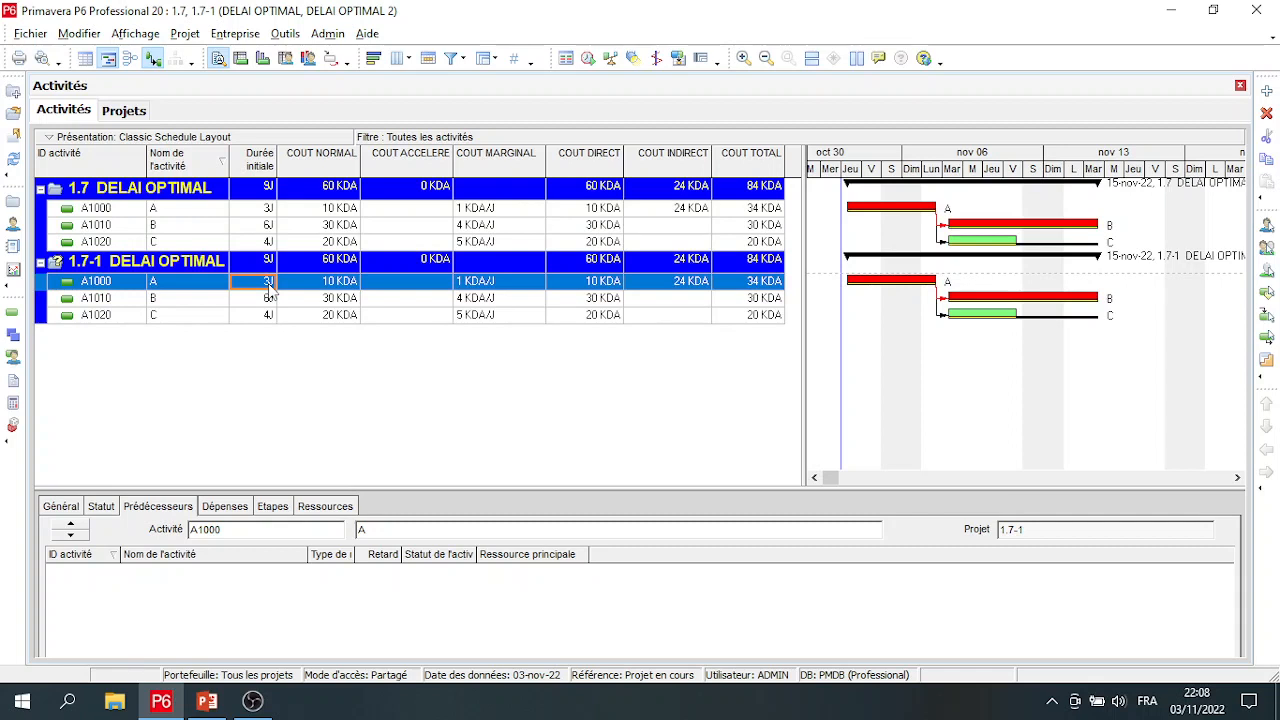
pyautogui.write('2')
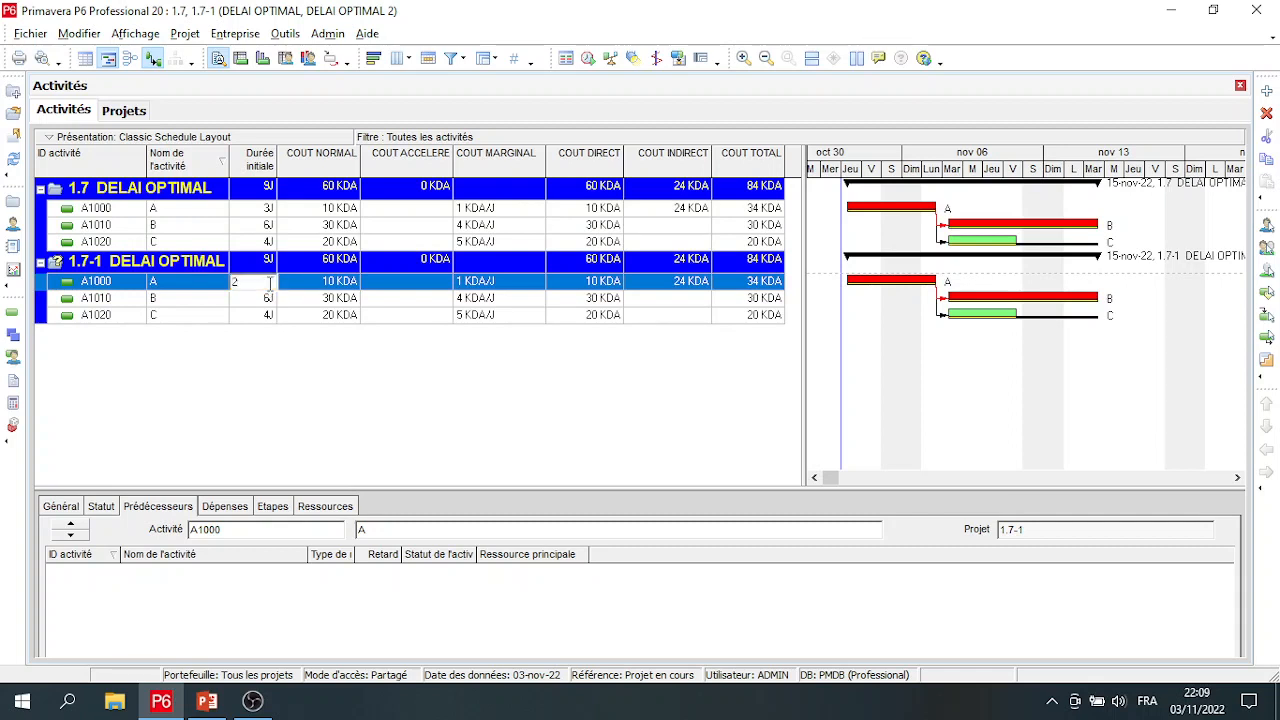
pyautogui.click(325, 281)
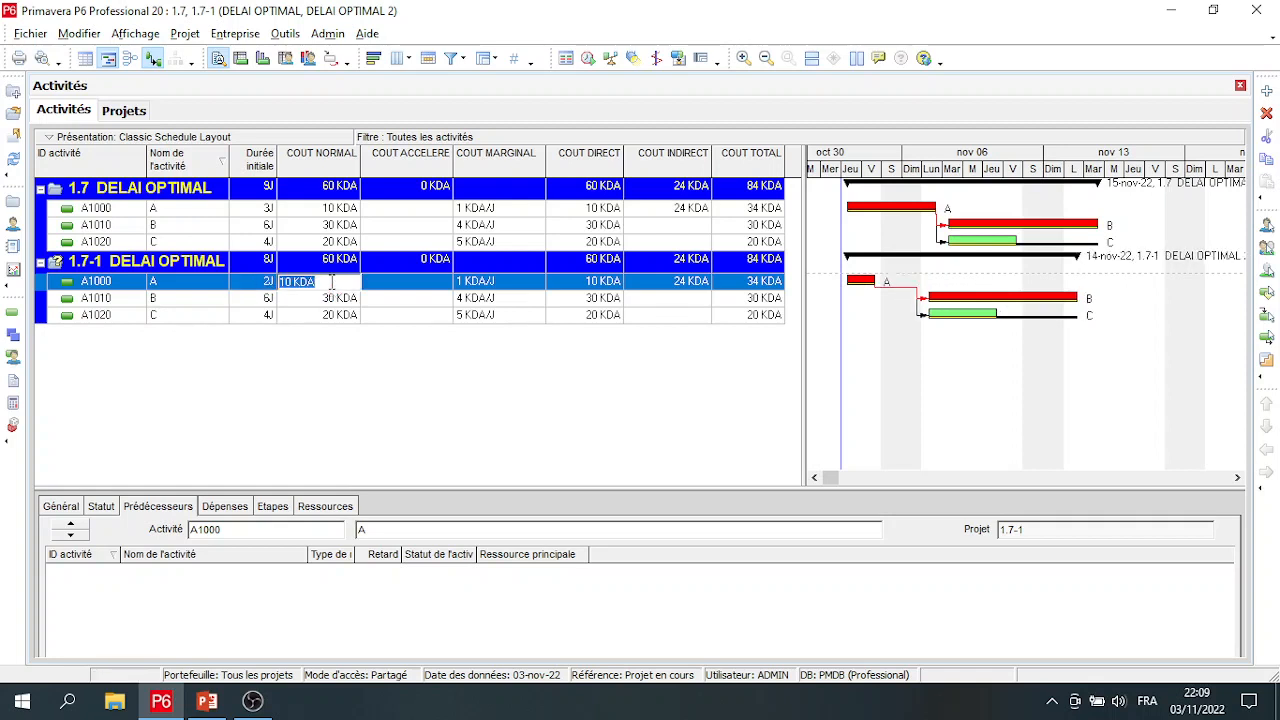
pyautogui.press('BackSpace')
# - Enter an accelerated cost of 11 KDA and an indirect cost of 22 KDA for activity A in project 1.7-1
pyautogui.click(399, 287)
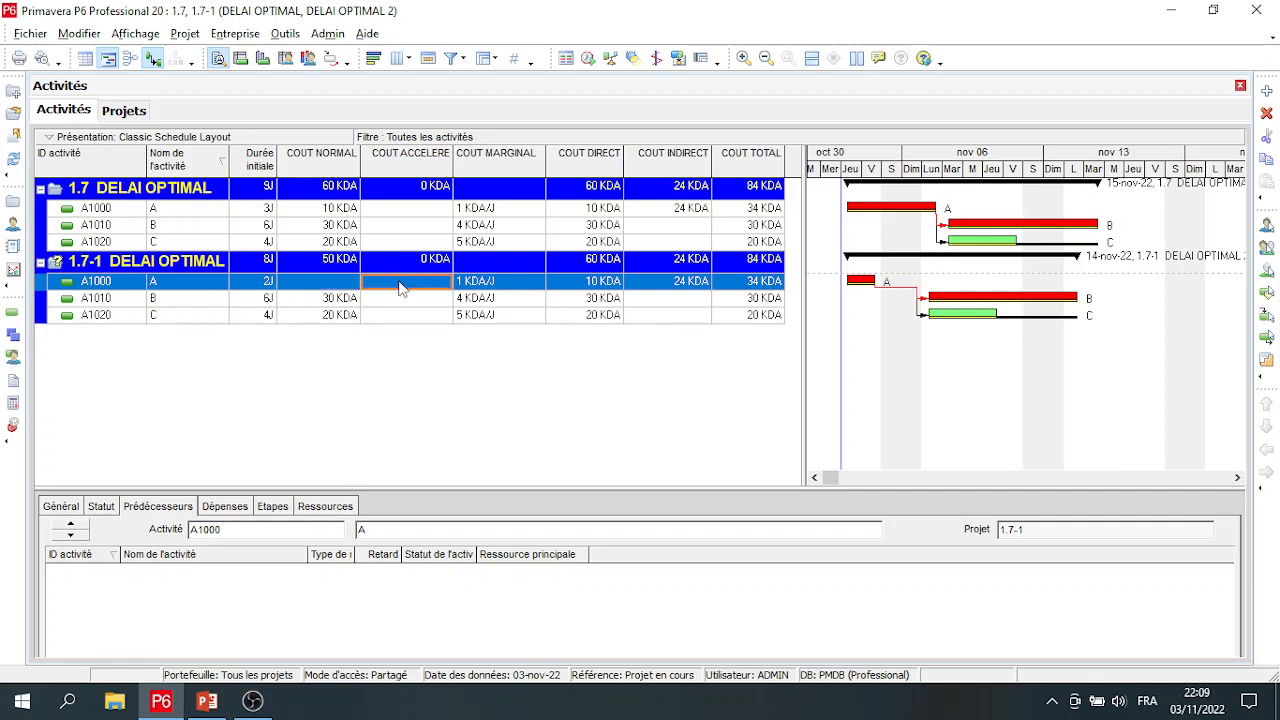
pyautogui.click(399, 287)
pyautogui.write('11')
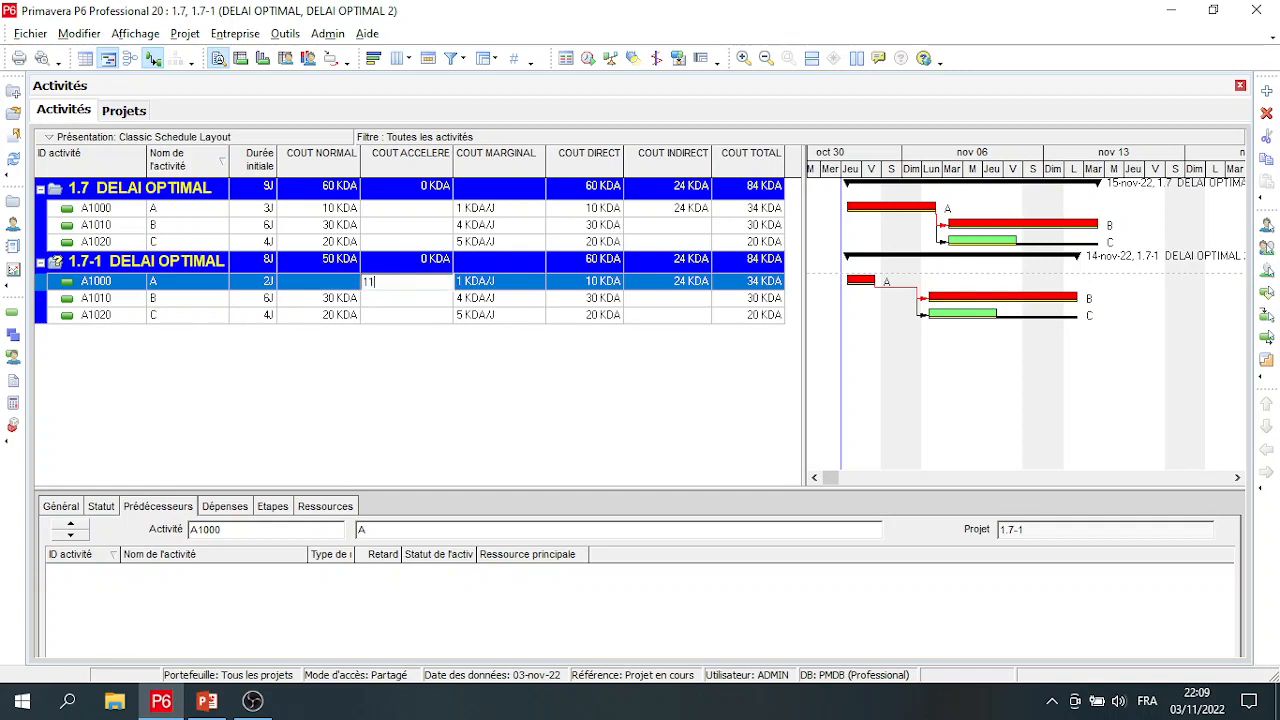
pyautogui.click(495, 287)
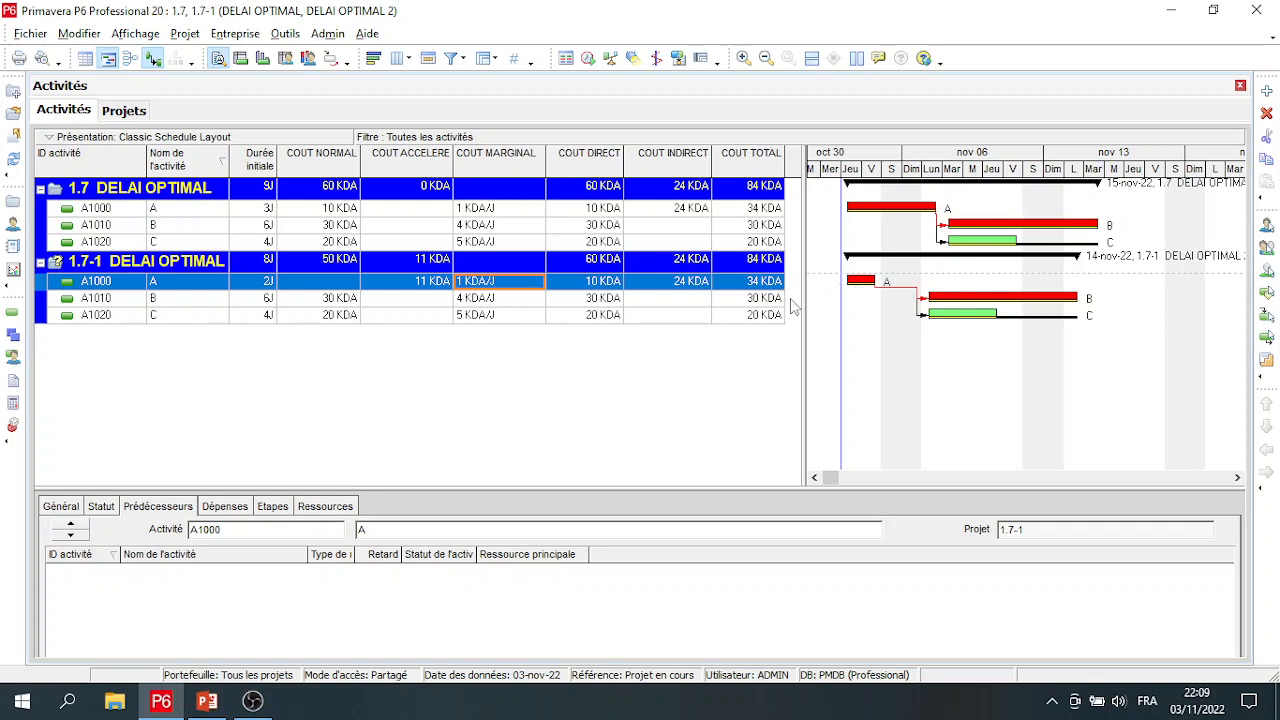
pyautogui.click(688, 288)
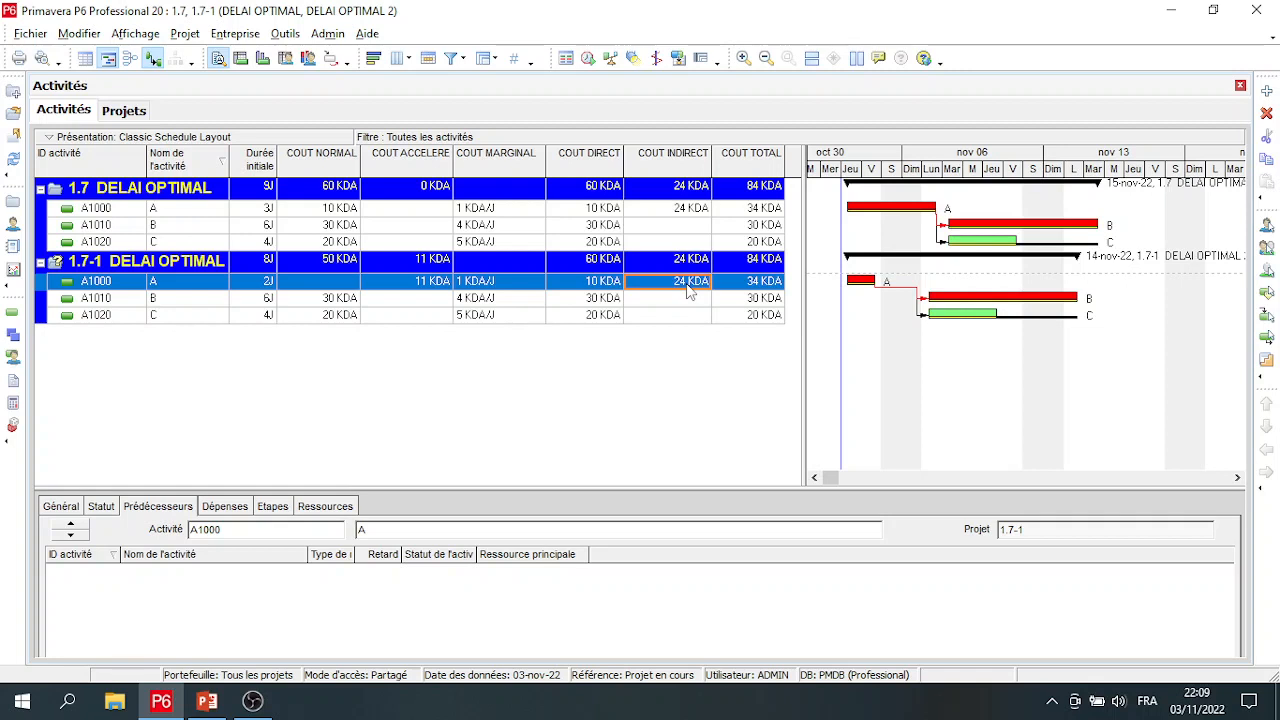
pyautogui.write('2')
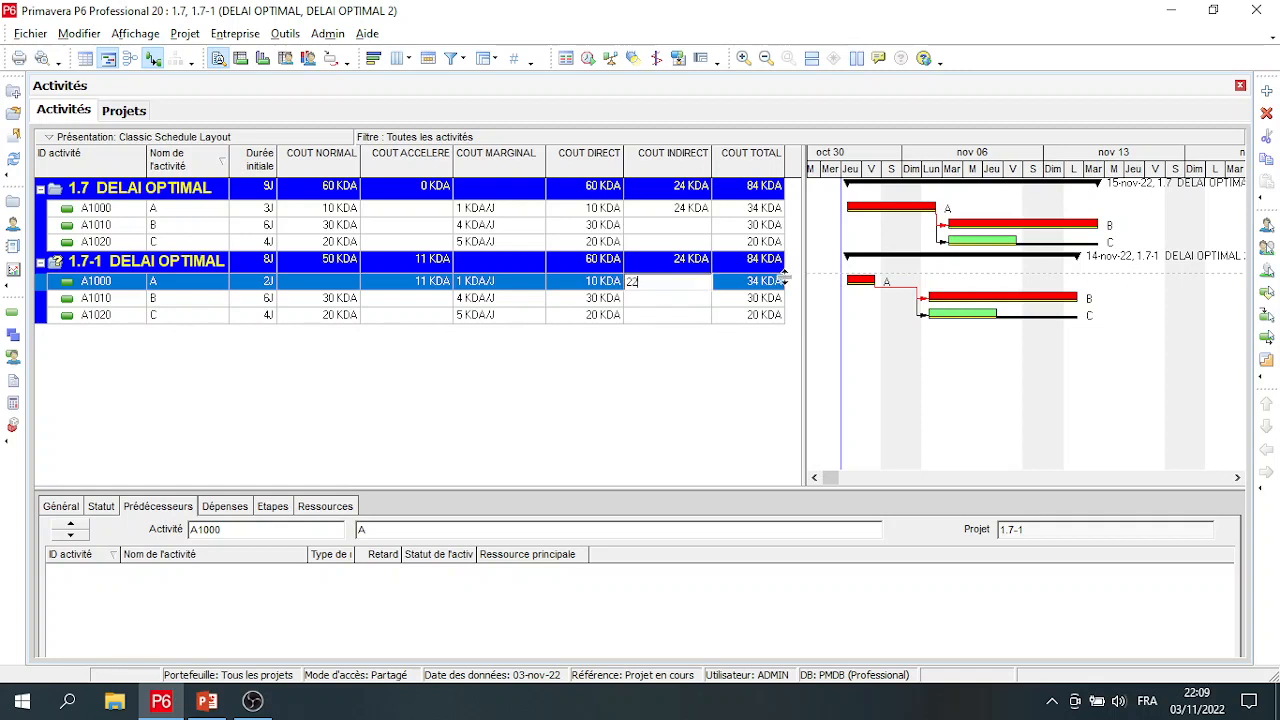
pyautogui.write('2')
pyautogui.click(745, 284)
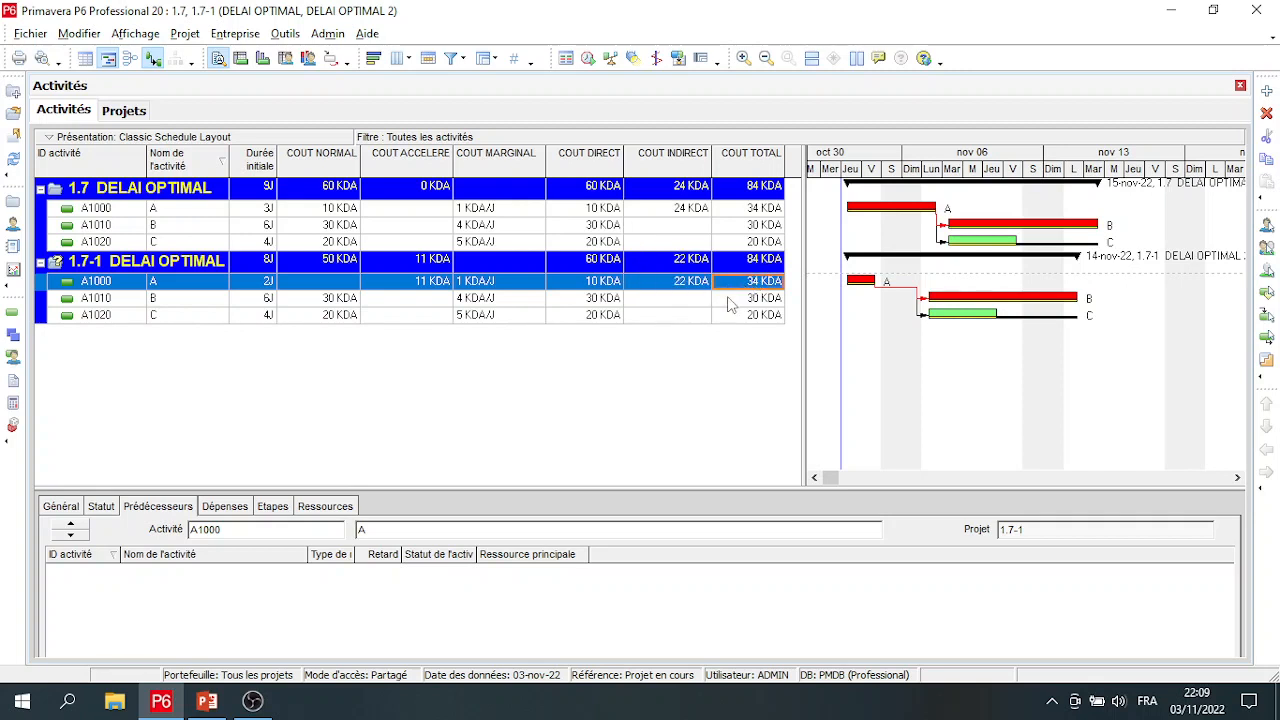
# - Run the COUT DIRECT global change on both open projects and execute the modifications without saving the log file
pyautogui.click(287, 35)
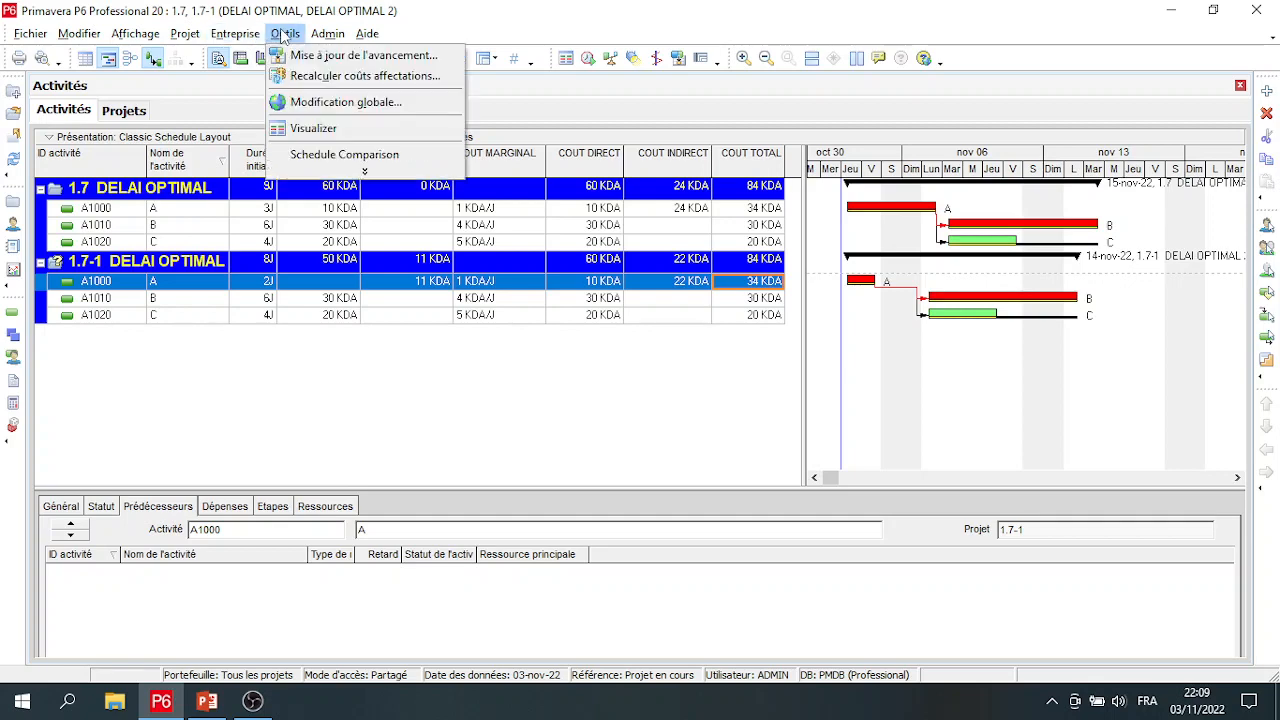
pyautogui.click(300, 103)
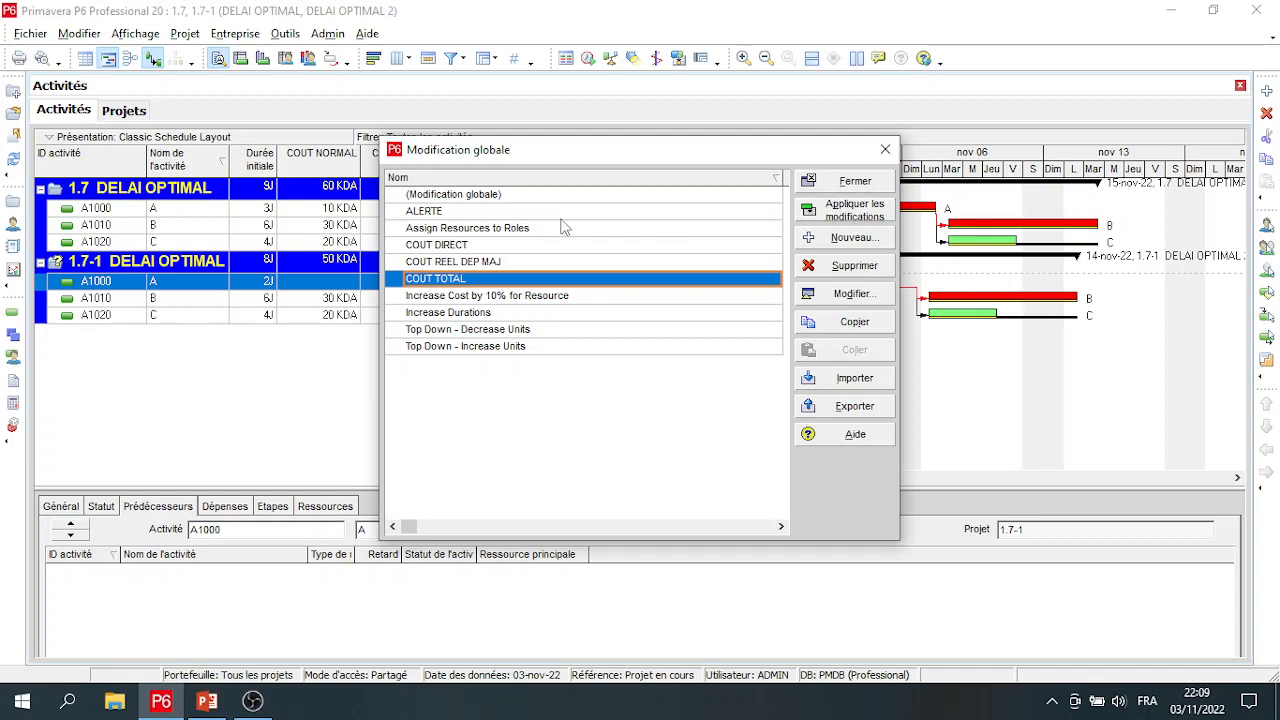
pyautogui.click(515, 244)
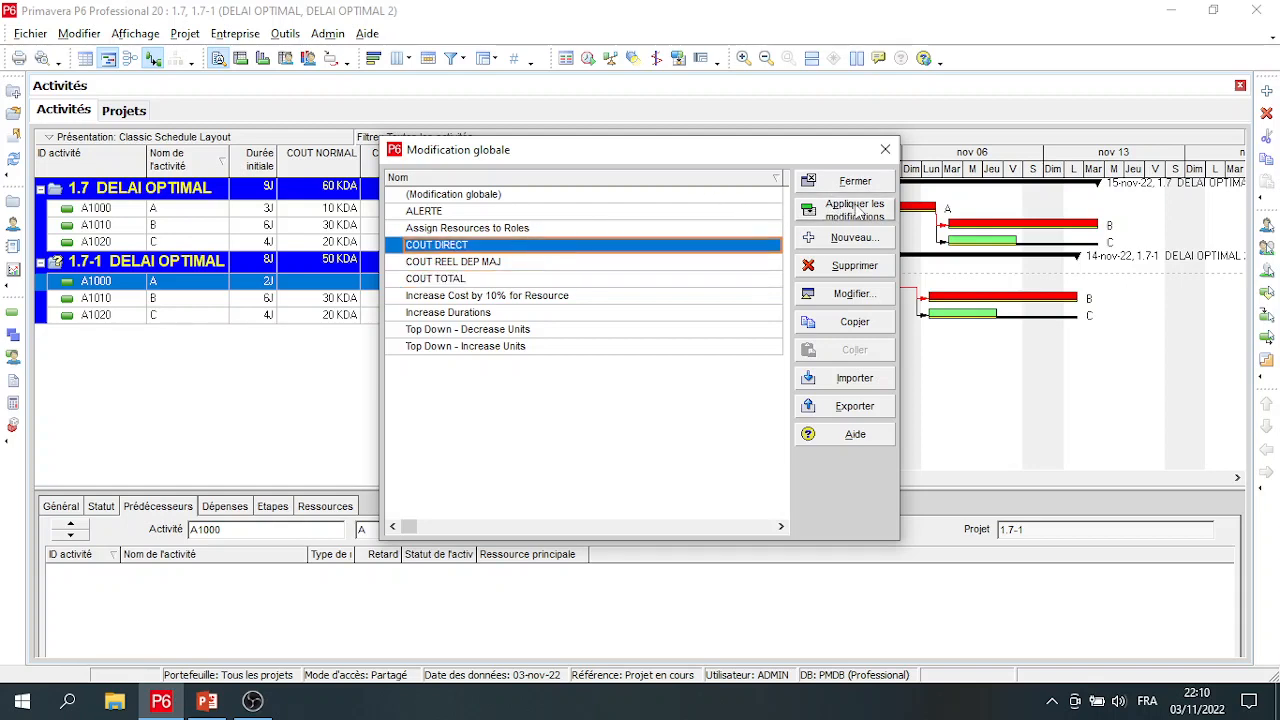
pyautogui.click(855, 210)
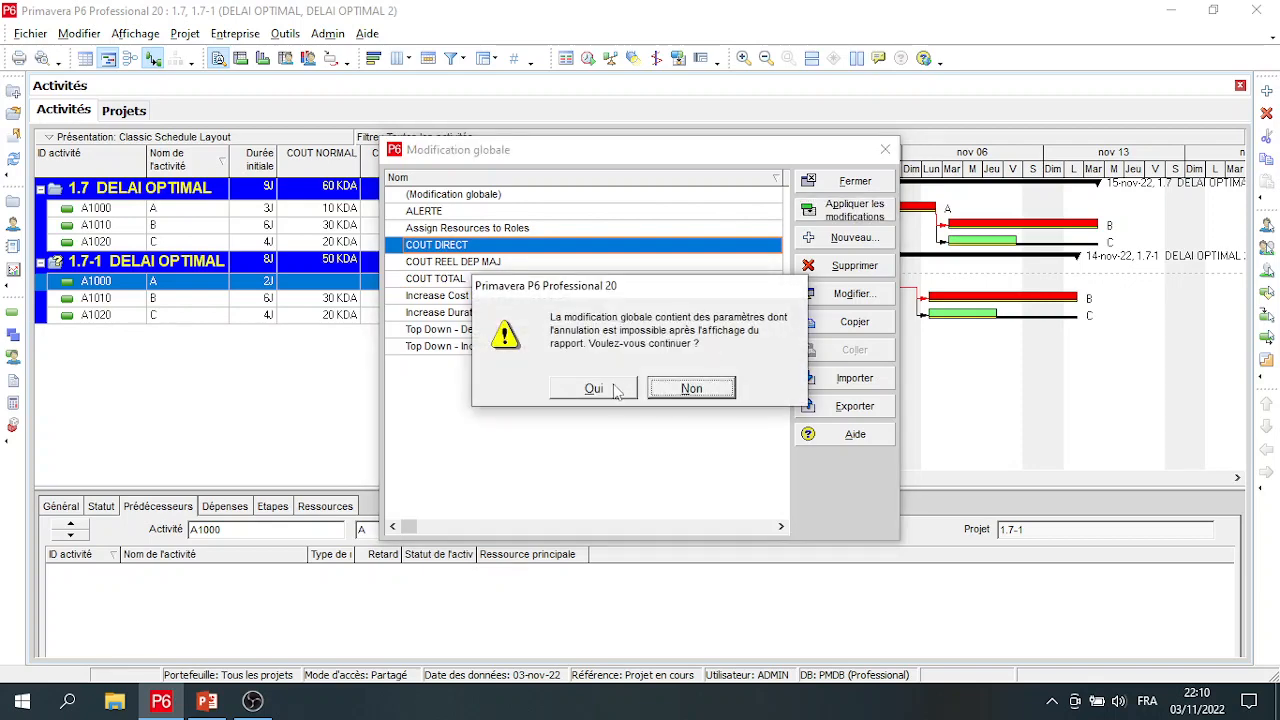
pyautogui.click(601, 391)
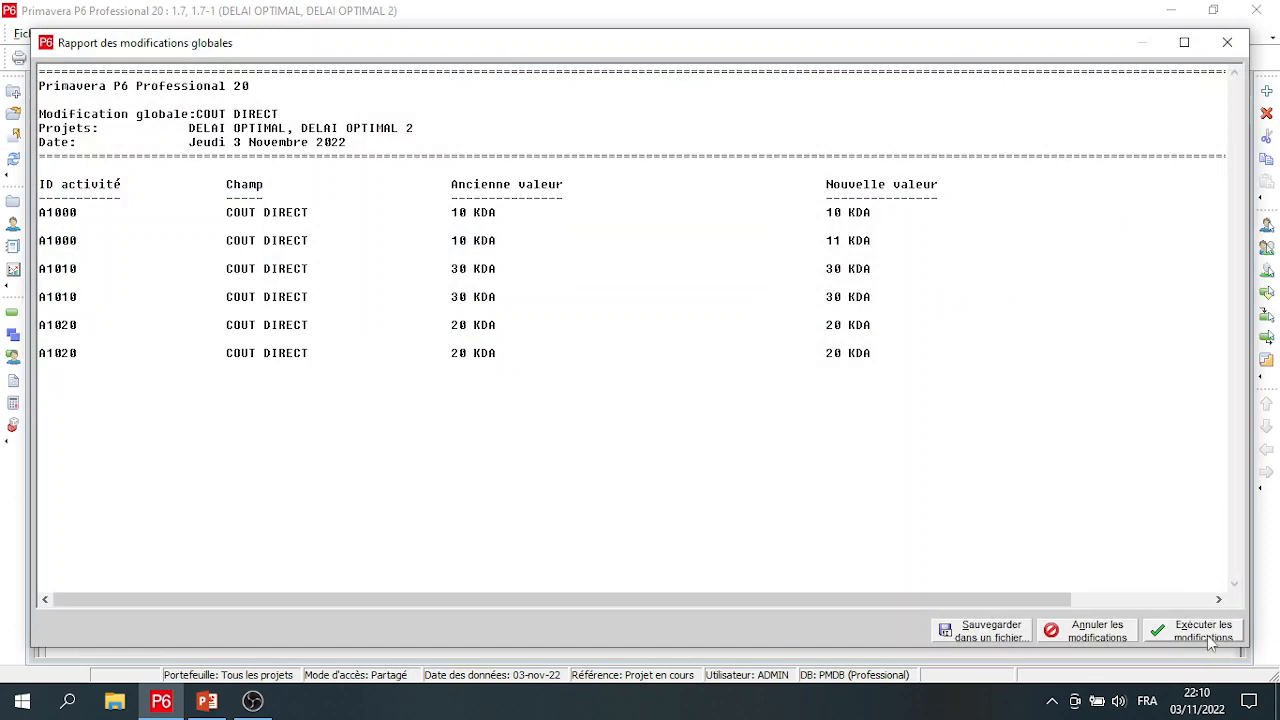
pyautogui.click(1205, 632)
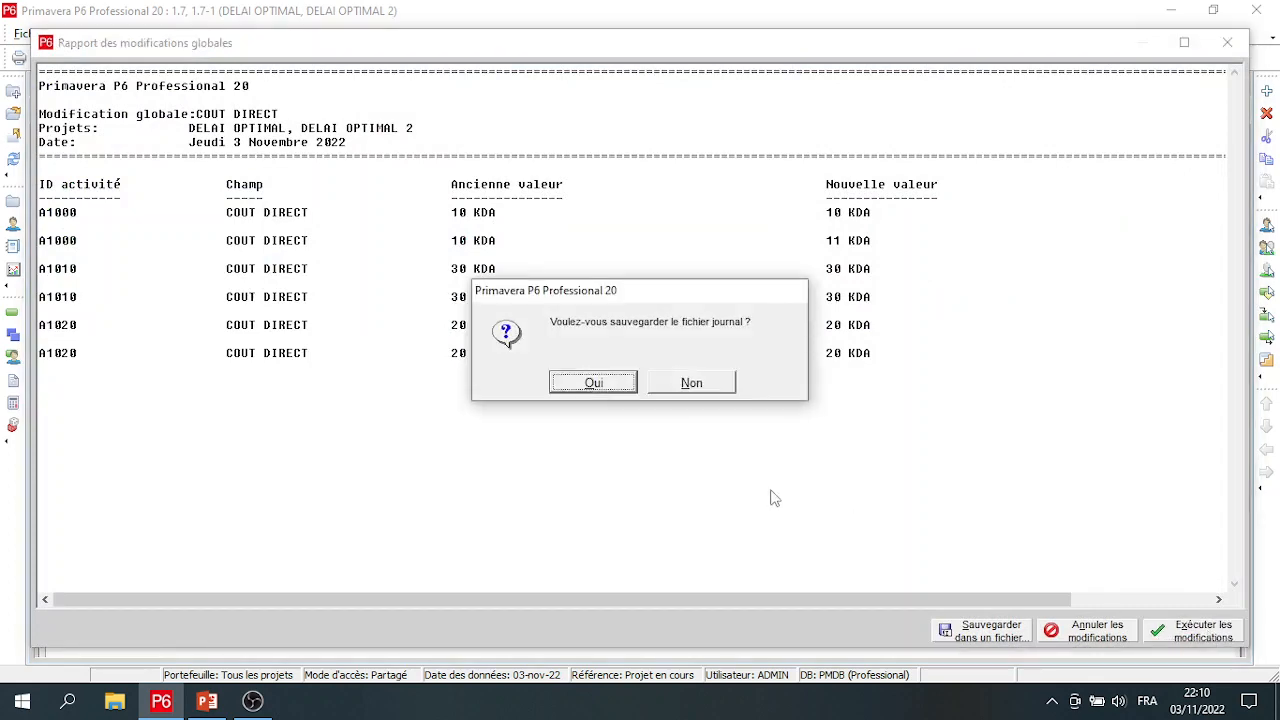
pyautogui.click(684, 384)
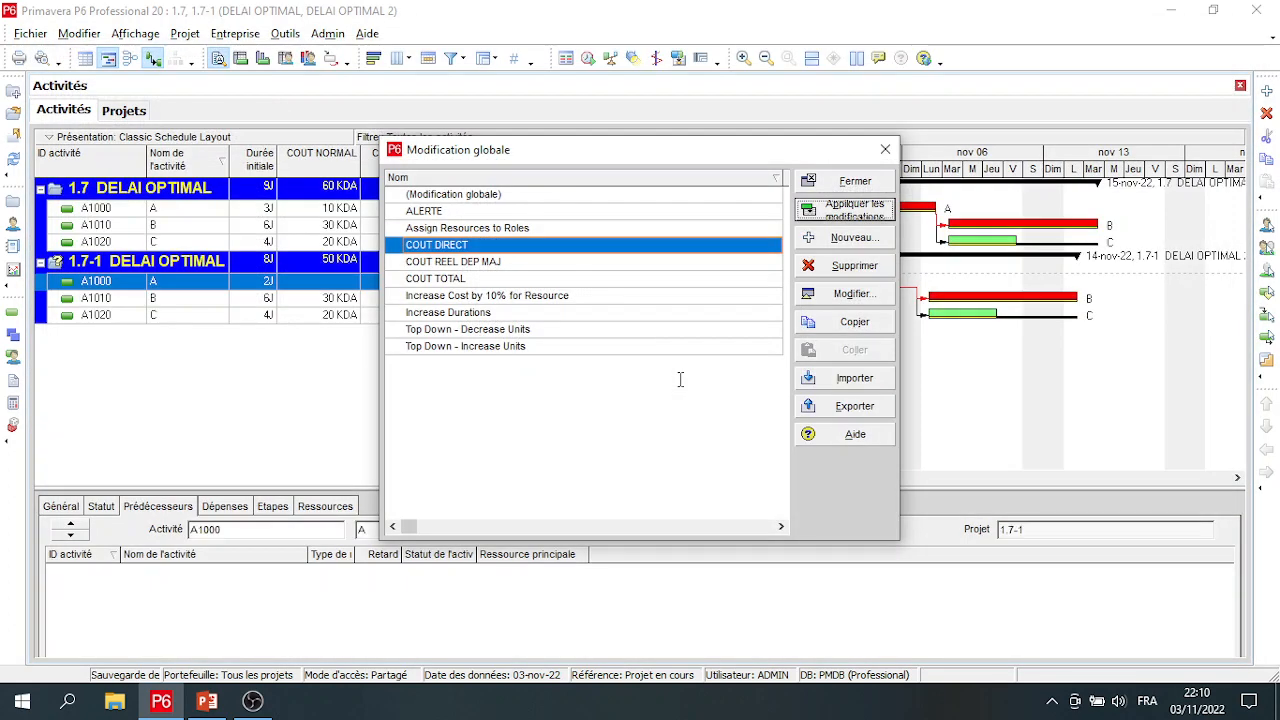
# - Apply the COUT TOTAL global change to both projects without saving a log file, and close the global change list
pyautogui.click(464, 278)
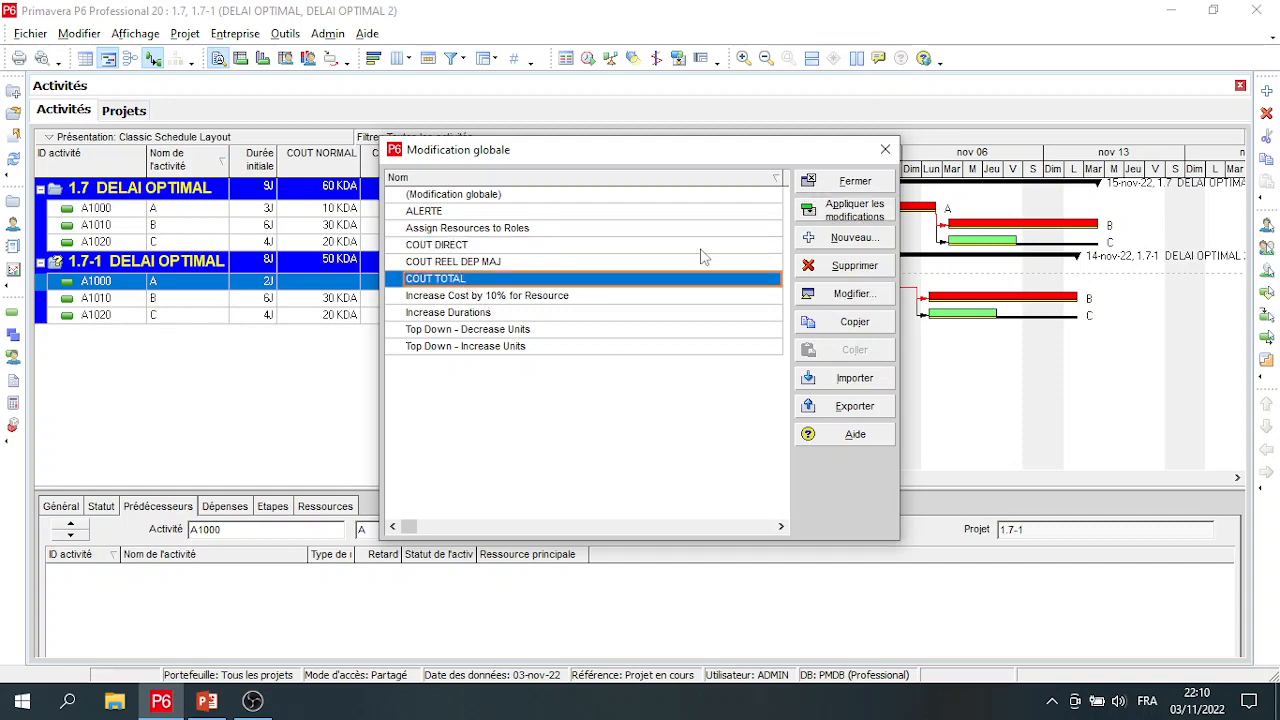
pyautogui.click(829, 214)
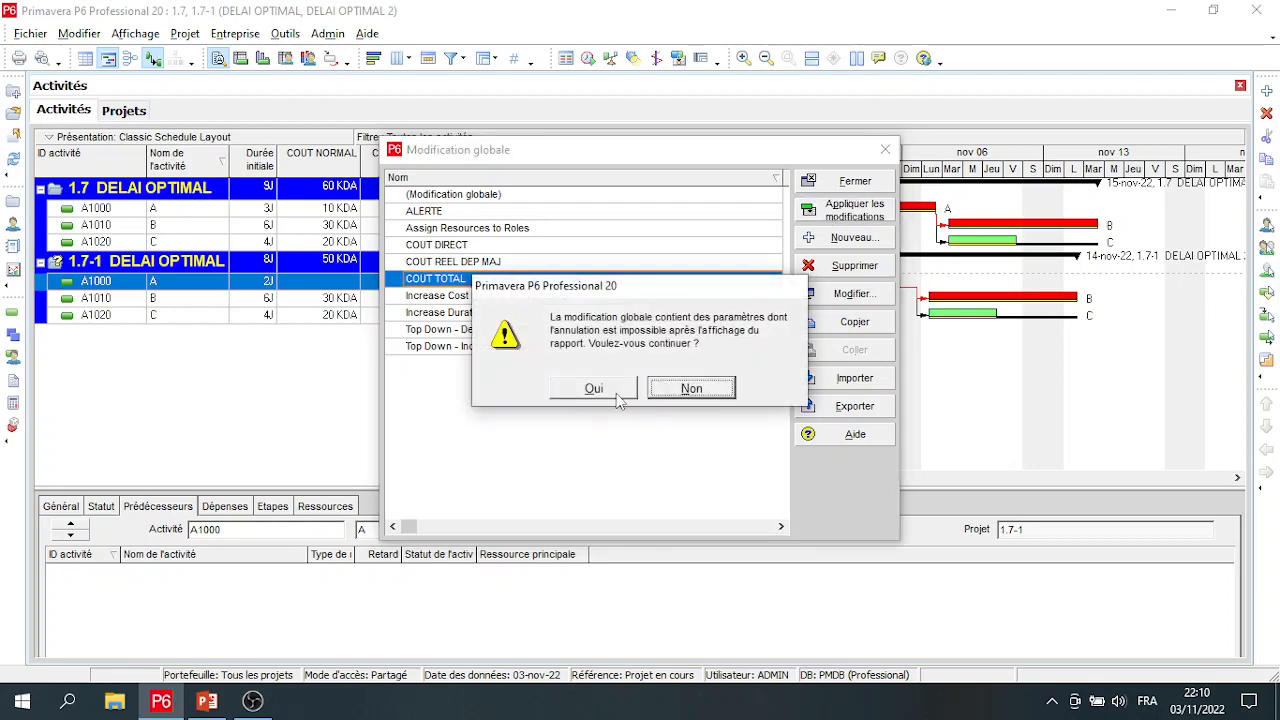
pyautogui.click(609, 390)
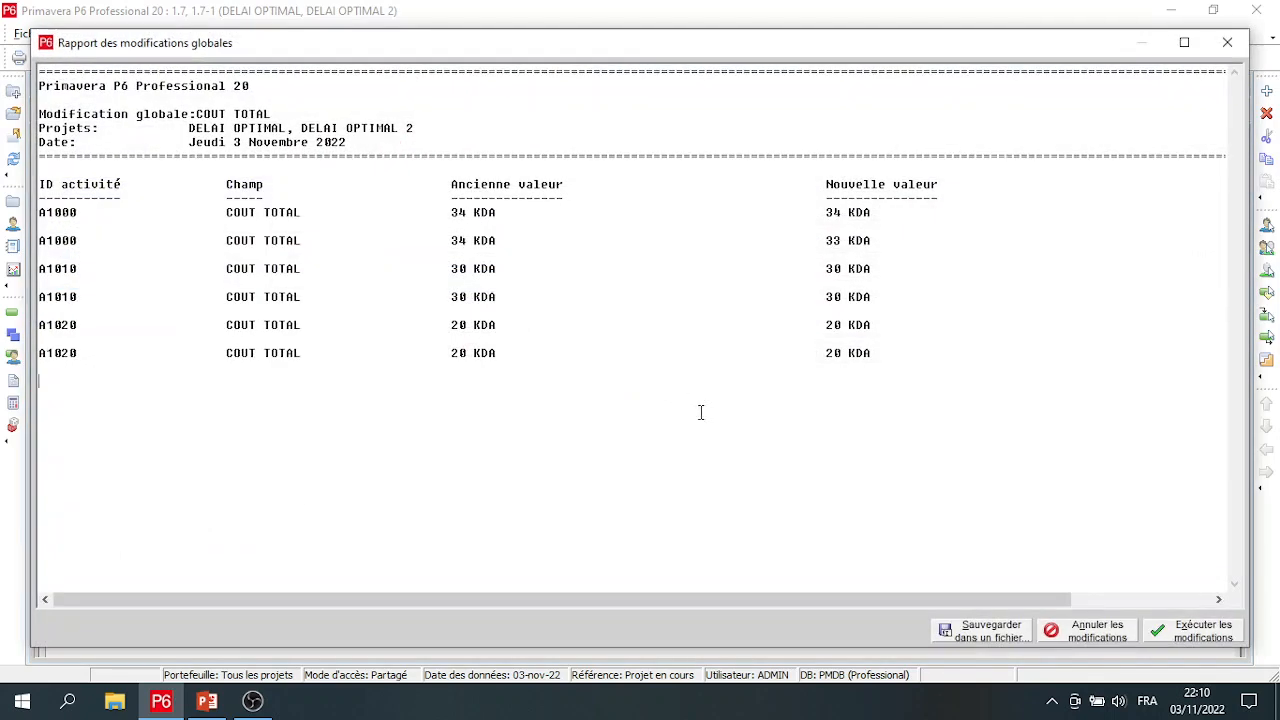
pyautogui.click(1192, 638)
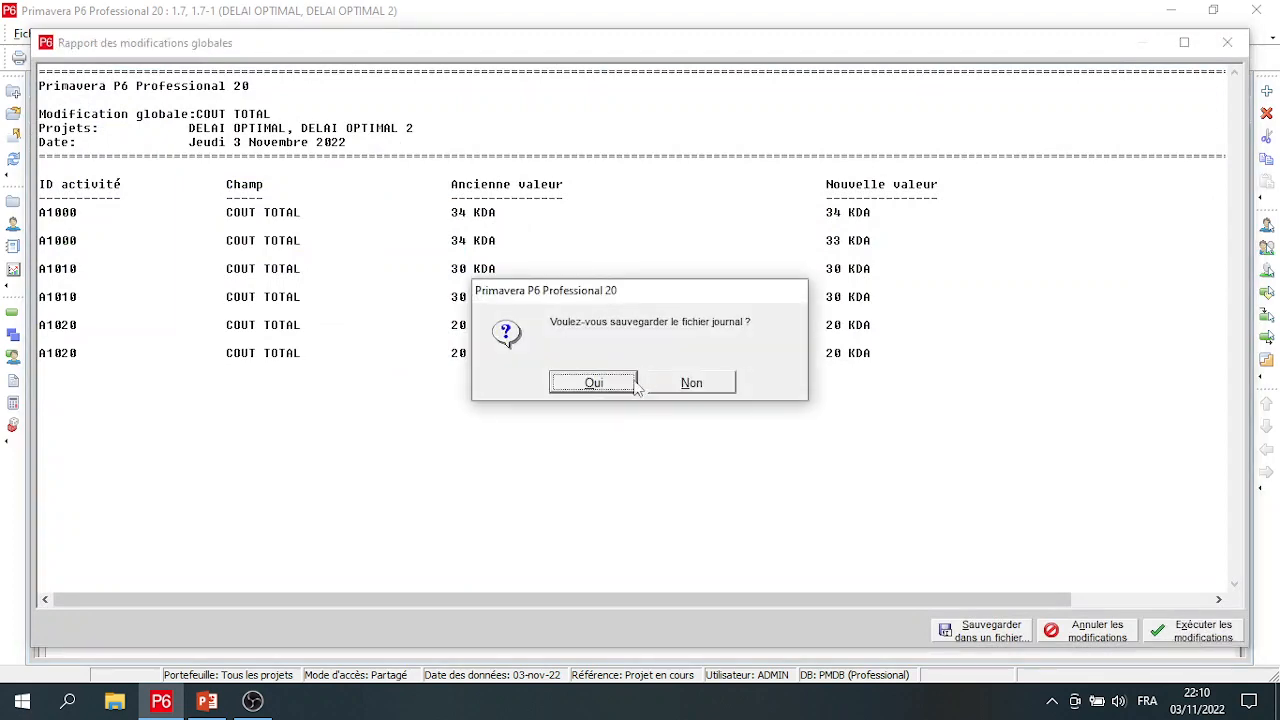
pyautogui.click(668, 390)
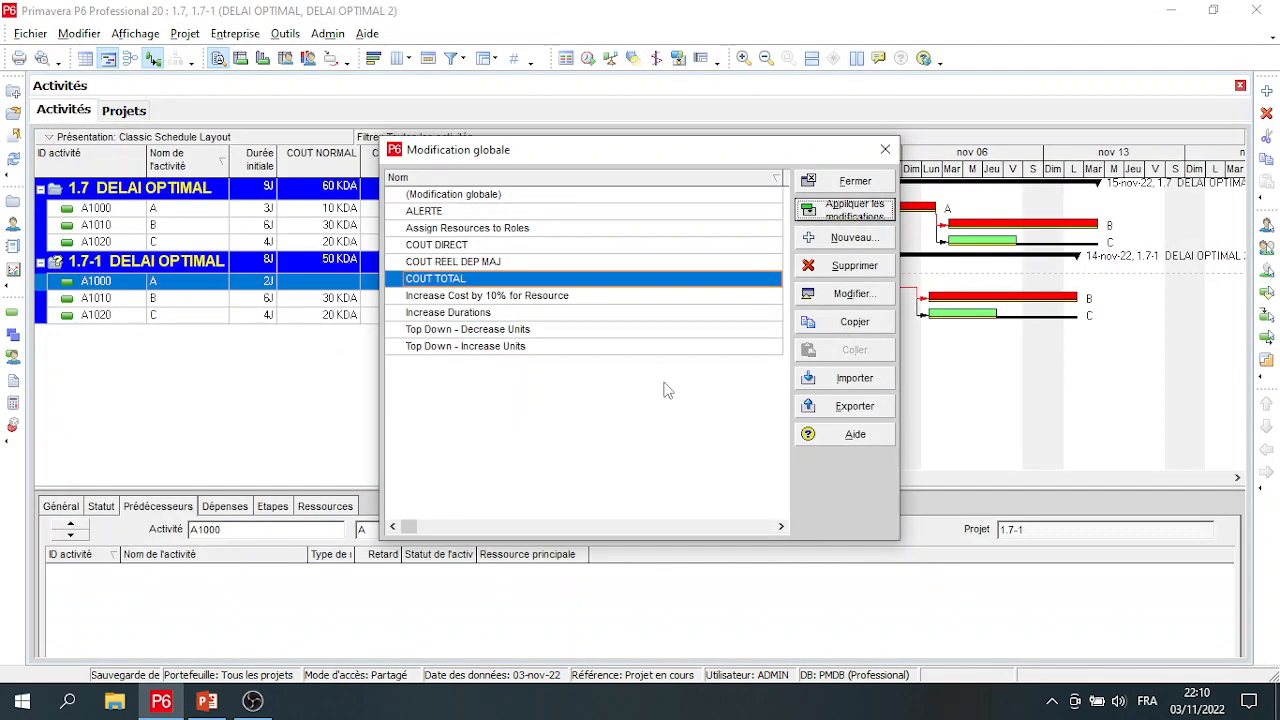
pyautogui.click(884, 151)
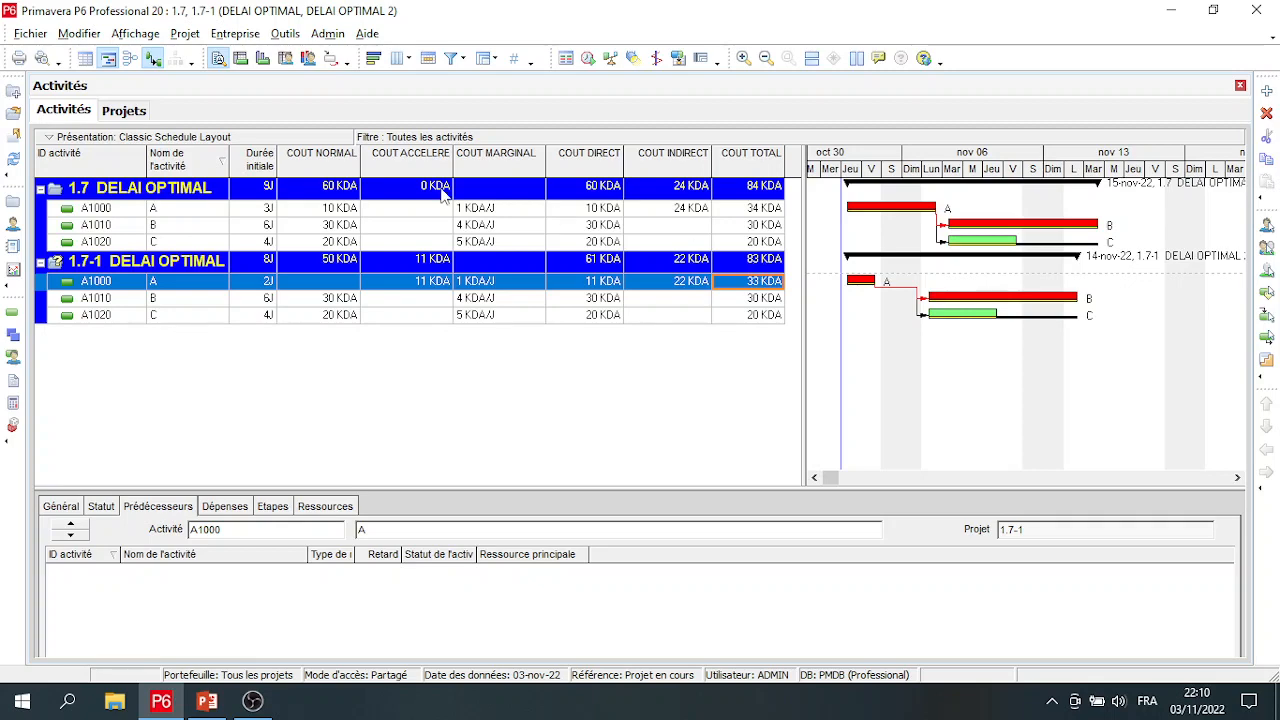
# - Return to the project list and select project 1.7 DELAI OPTIMAL
pyautogui.click(124, 111)
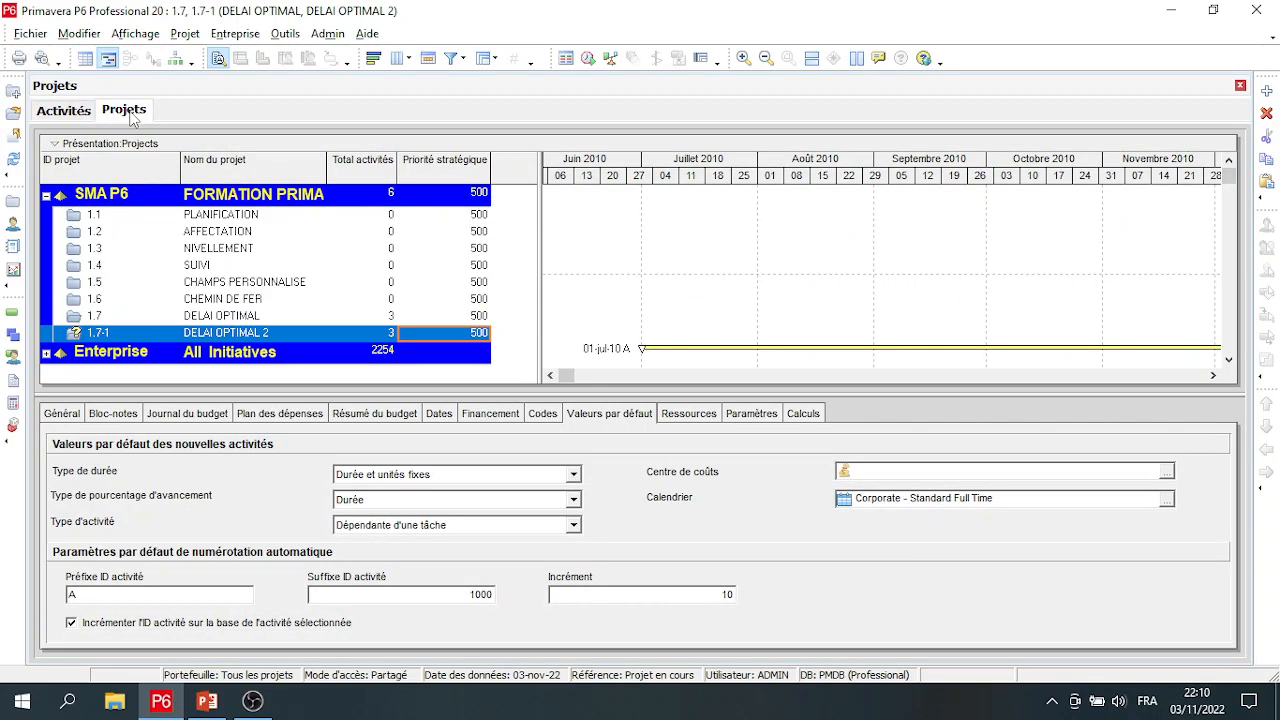
pyautogui.click(263, 318)
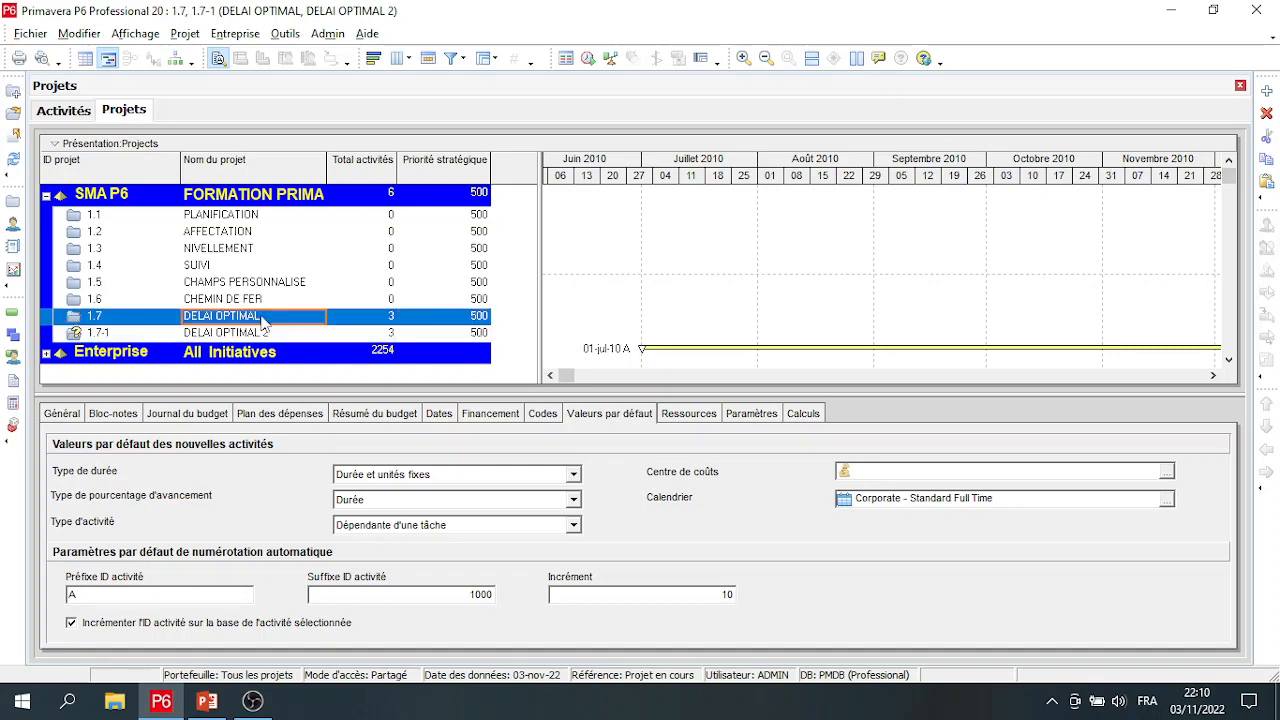